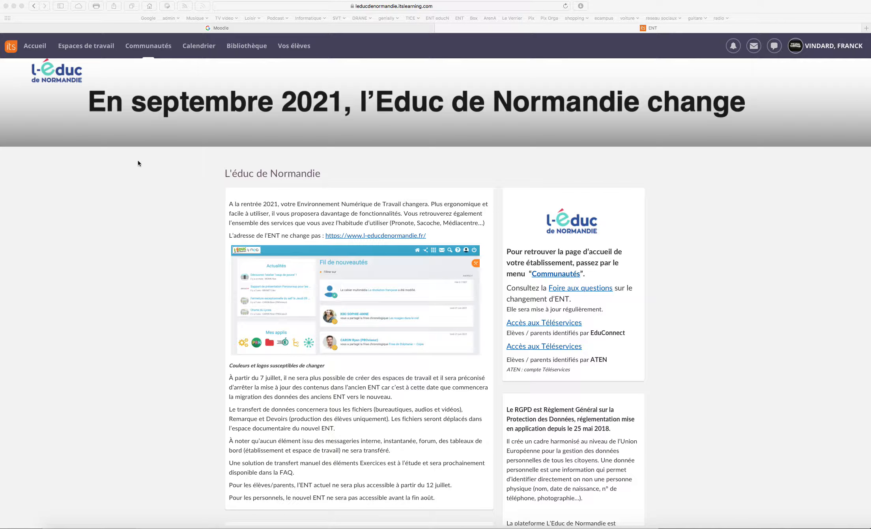
# Step: Open Quiz 1 from the TP1 Clonage folder in the resources of the SVT Terminale spé workspace
pyautogui.click(83, 48)
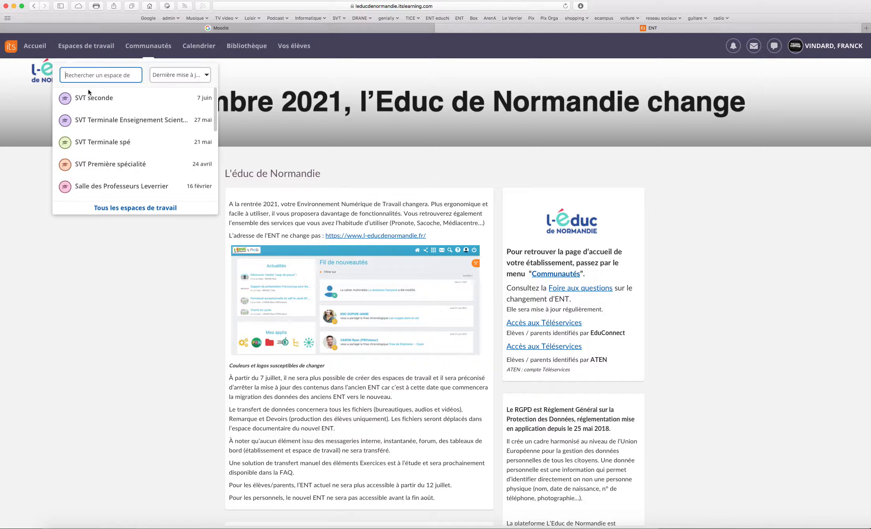
pyautogui.click(98, 150)
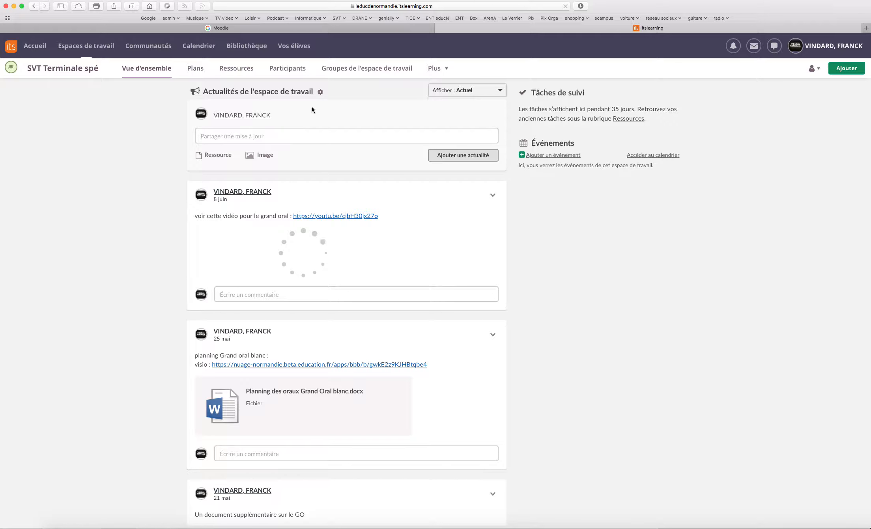
pyautogui.click(236, 69)
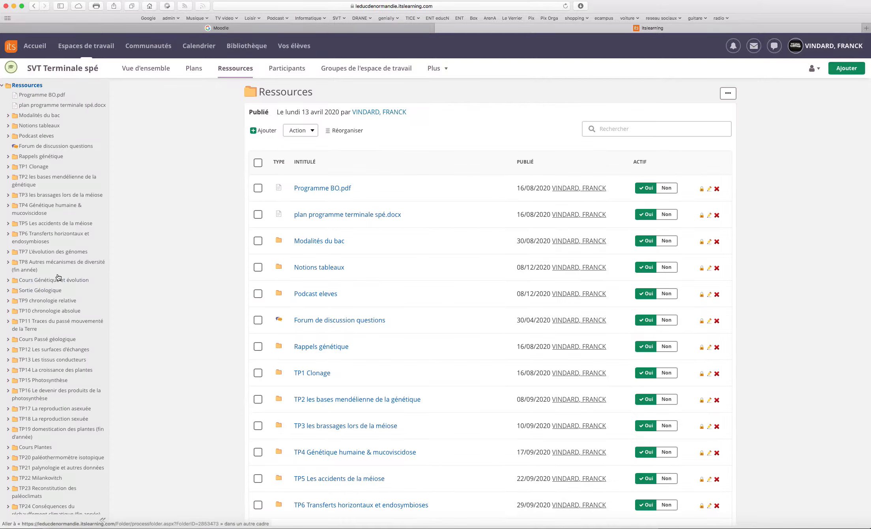
pyautogui.click(34, 167)
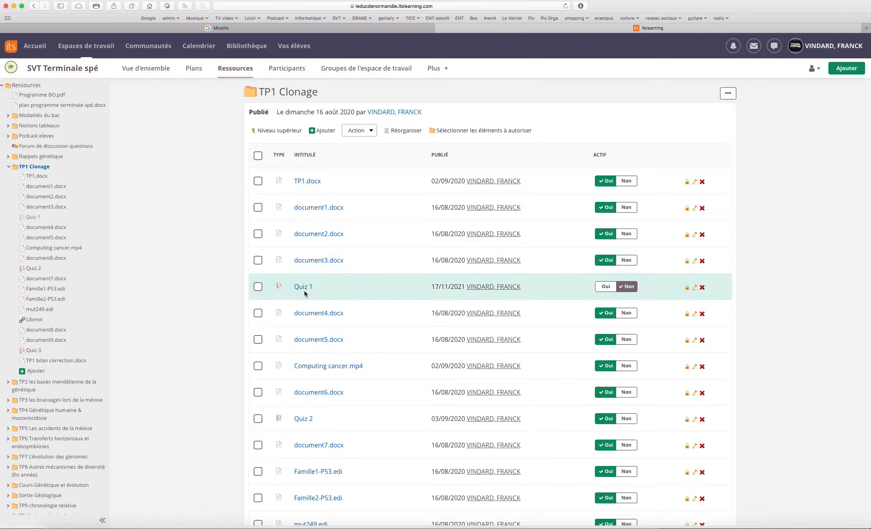
pyautogui.click(298, 286)
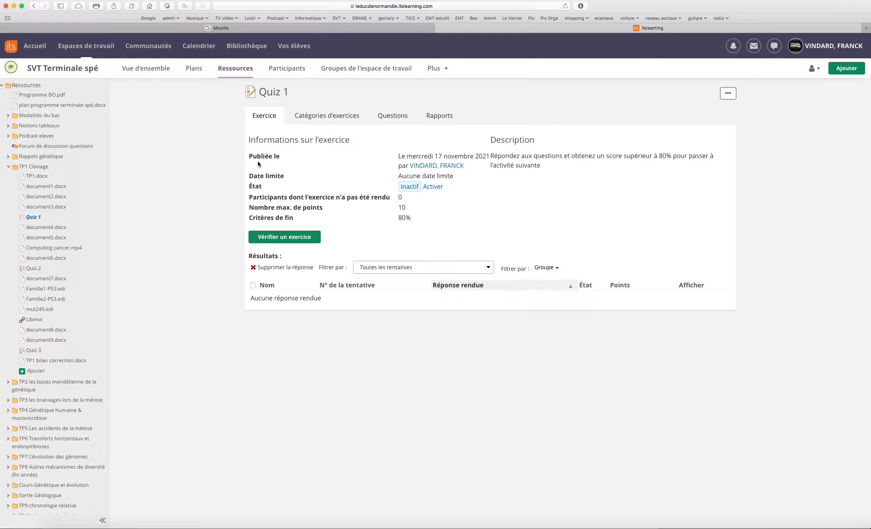
# Step: Select all the questions of Quiz 1 and export them
pyautogui.click(411, 119)
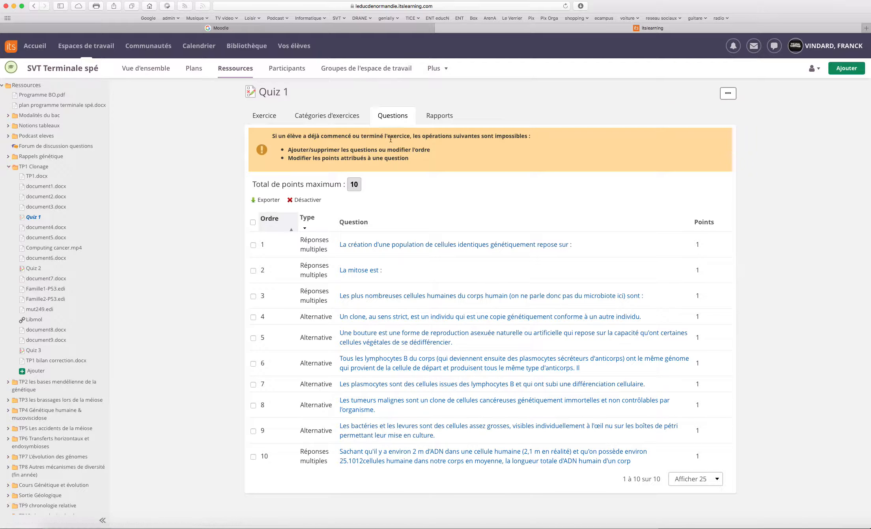
pyautogui.click(253, 223)
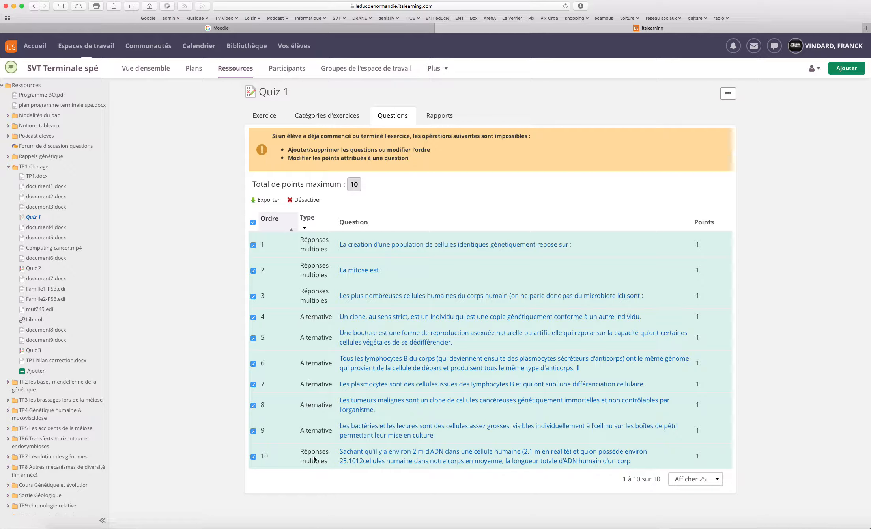
pyautogui.click(264, 200)
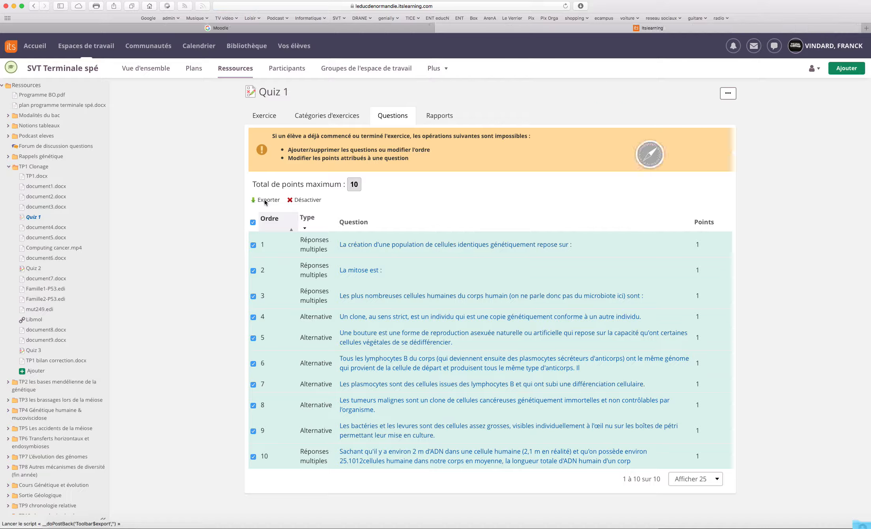
# Step: Open Quiz 2 in the TP1 Clonage folder and export all its questions
pyautogui.click(35, 269)
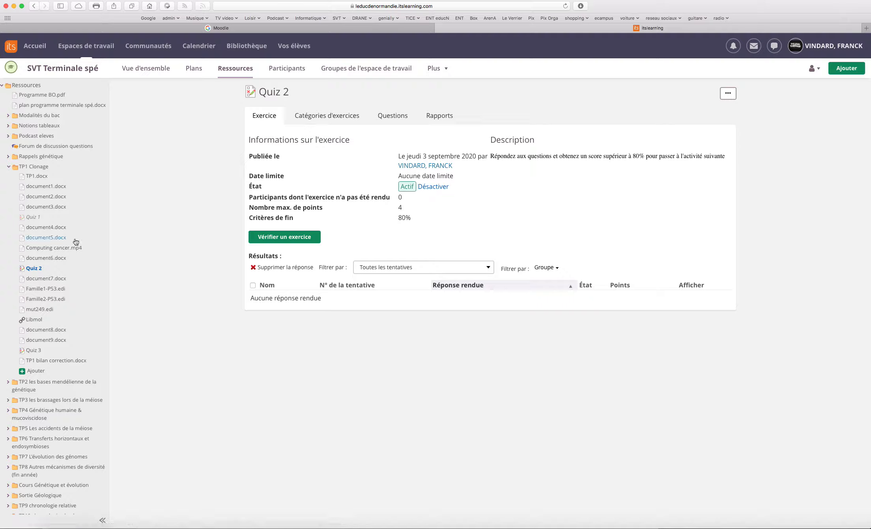
pyautogui.click(392, 119)
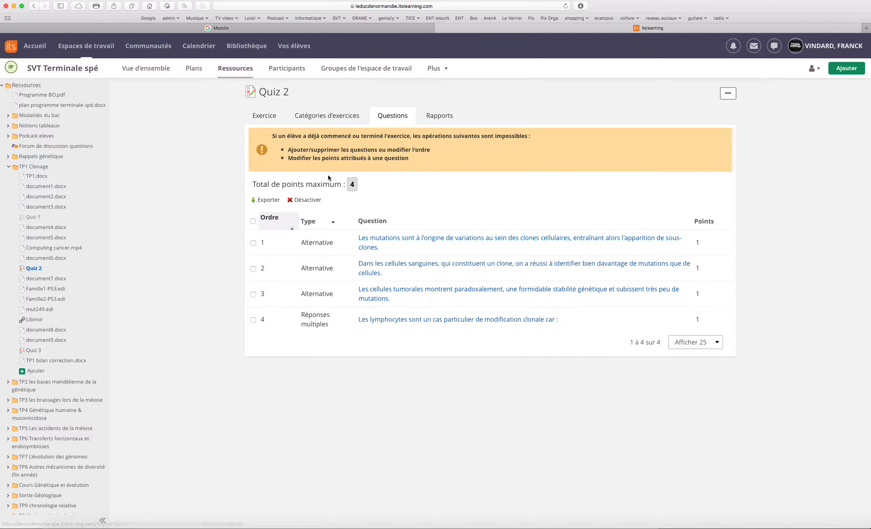
pyautogui.click(253, 221)
pyautogui.click(265, 200)
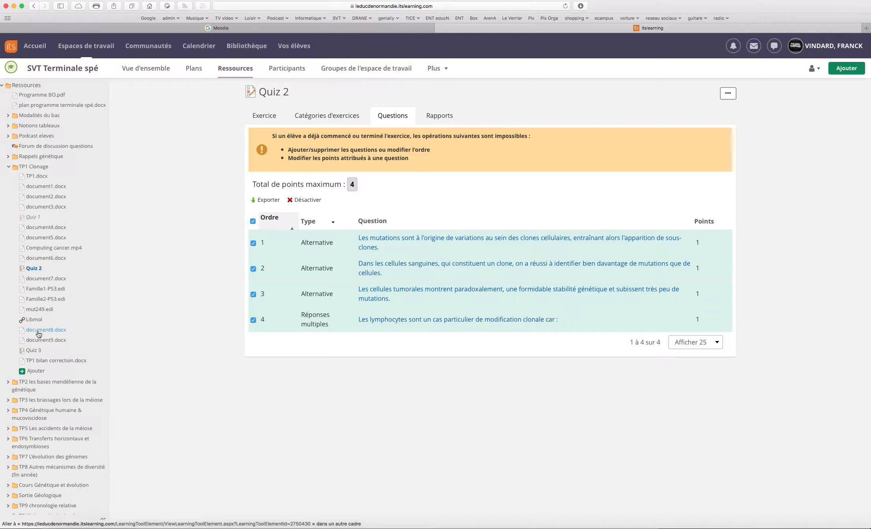
# Step: Export all the questions of Quiz 3 and check the exported ZIP archives in the Téléchargements folder
pyautogui.click(39, 352)
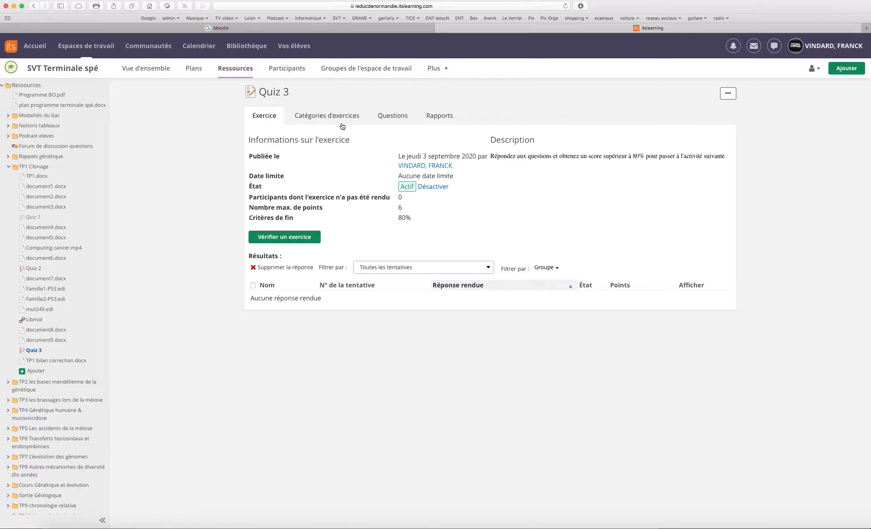
pyautogui.click(381, 117)
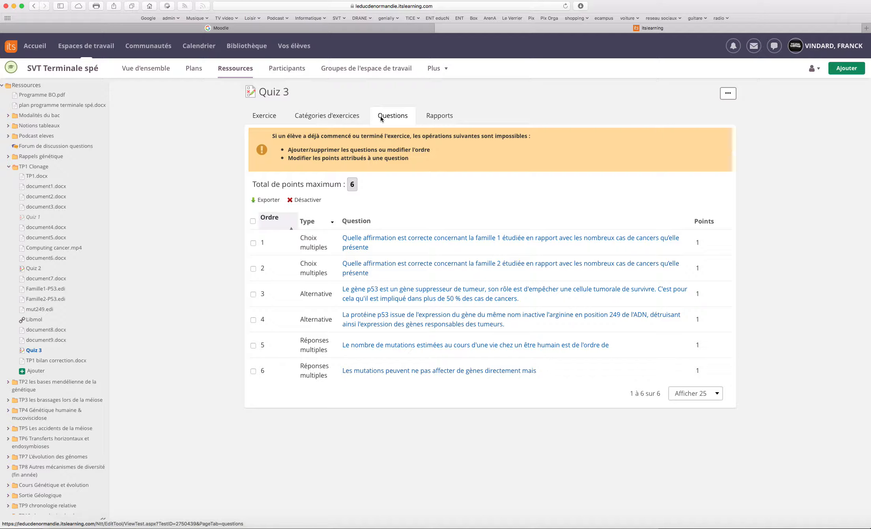
pyautogui.click(253, 221)
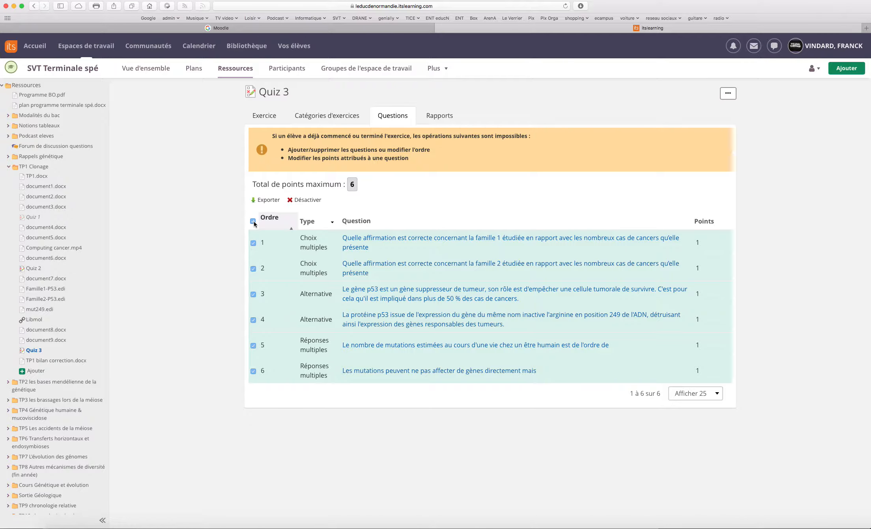
pyautogui.click(267, 200)
pyautogui.click(869, 71)
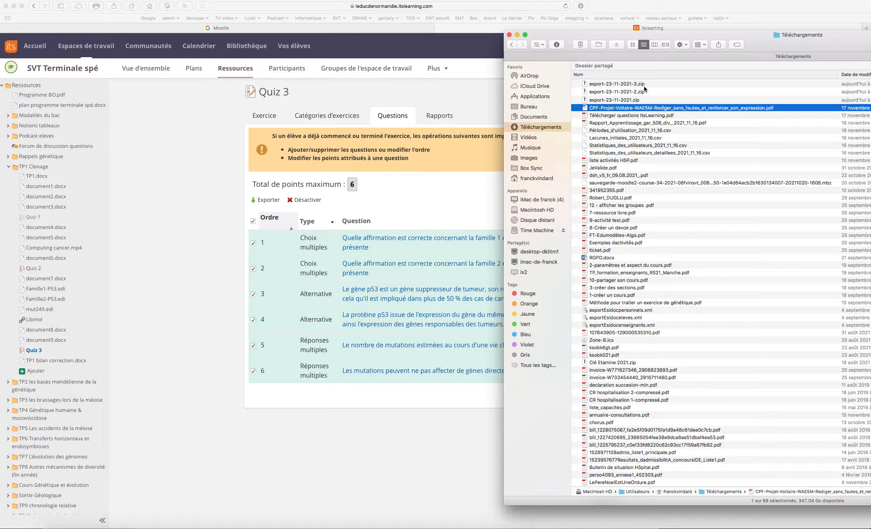
pyautogui.click(200, 160)
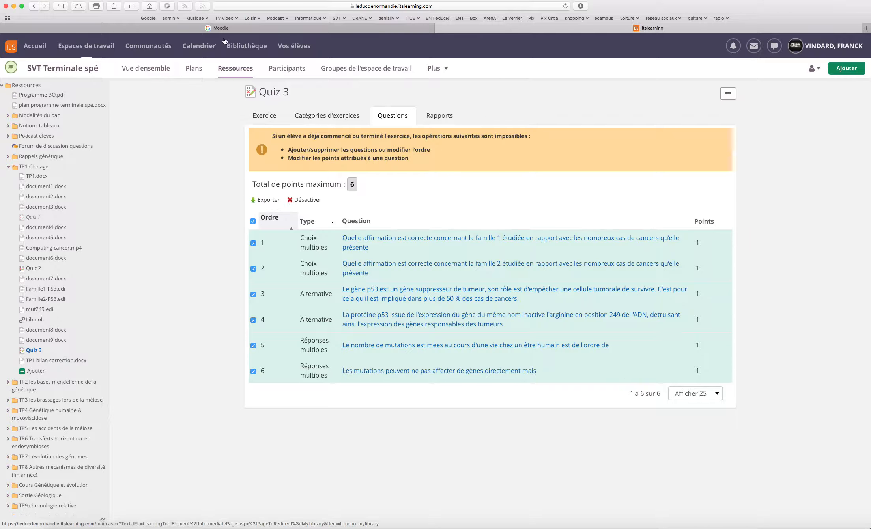
# Step: Switch to Moodle and add export-23-11-2021.zip, export-23-11-2021-2.zip and export-23-11-2021-3.zip from Téléchargements to the question converter
pyautogui.click(223, 28)
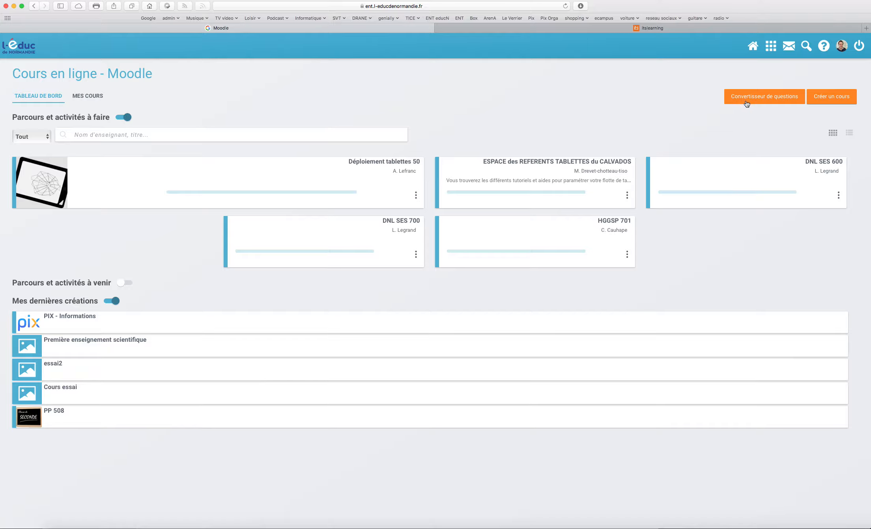
pyautogui.click(770, 101)
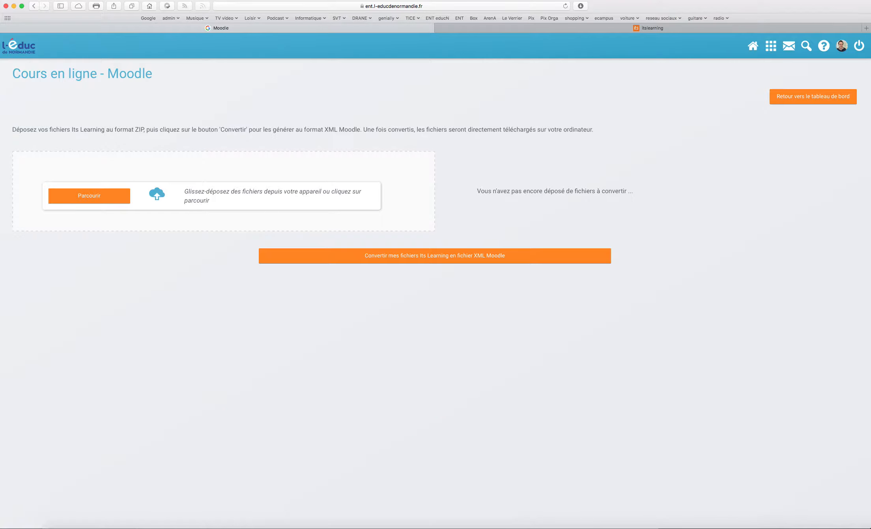
pyautogui.click(586, 107)
pyautogui.click(587, 84)
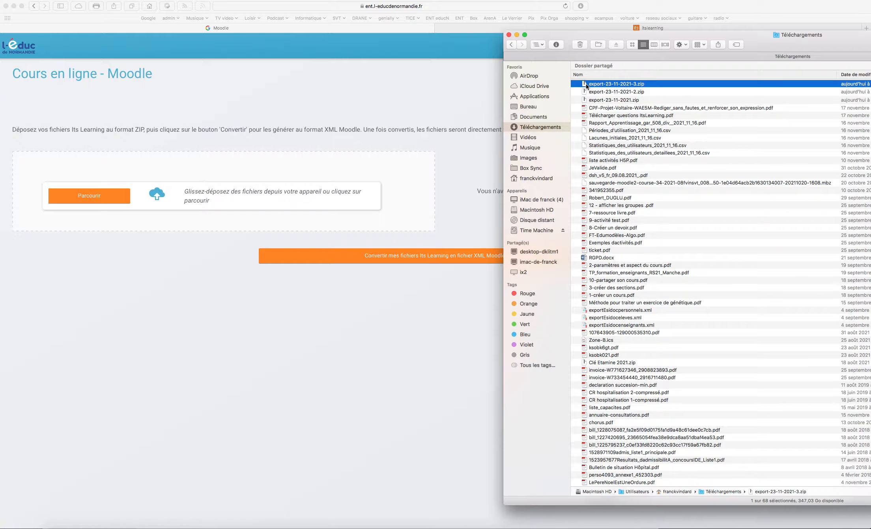
pyautogui.keyDown('shift'); pyautogui.click(584, 100); pyautogui.keyUp('shift')
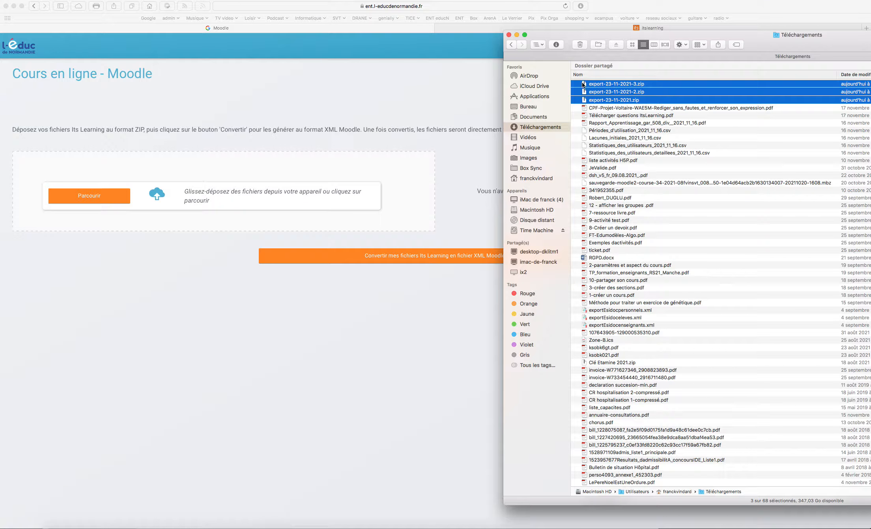
pyautogui.moveTo(582, 83); pyautogui.dragTo(311, 204)
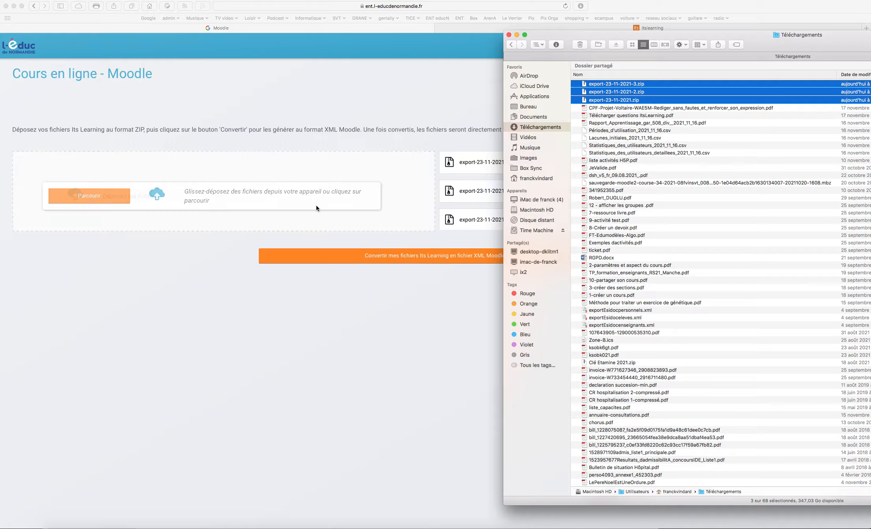
pyautogui.click(210, 289)
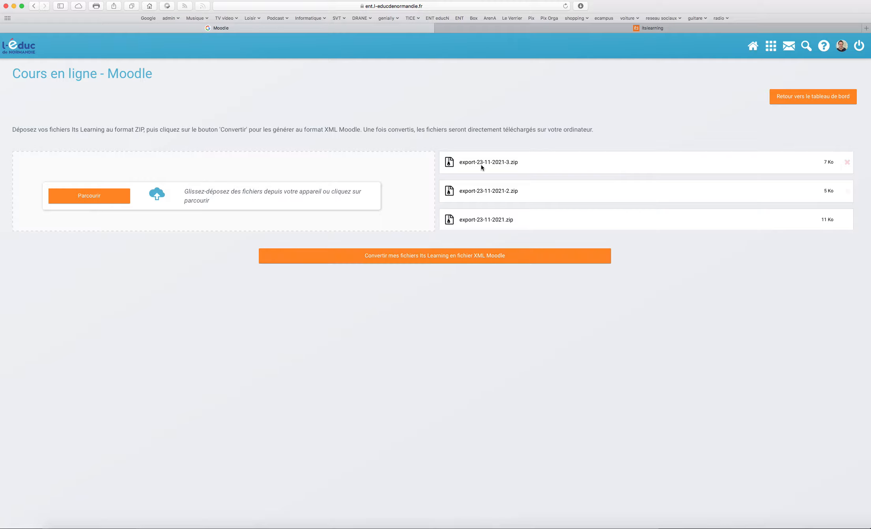
# Step: Convert the added Its Learning archives to Moodle XML and check the resulting files in the Téléchargements folder
pyautogui.click(420, 262)
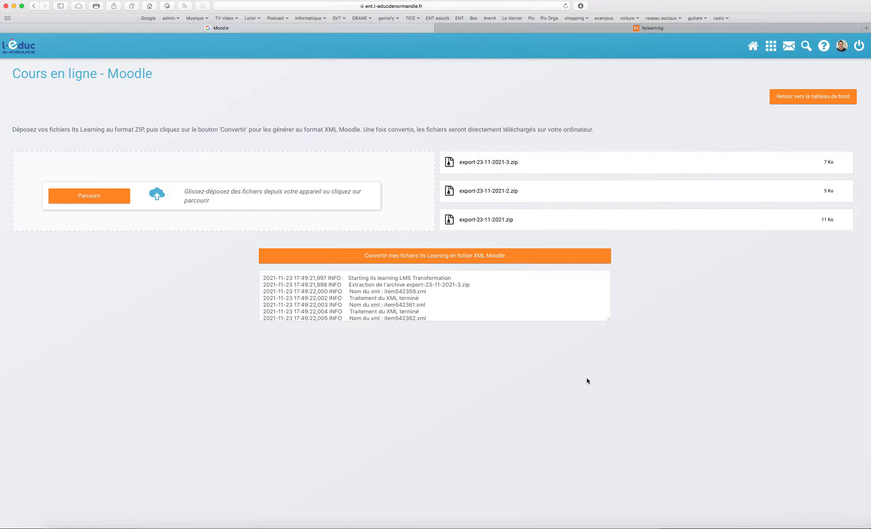
pyautogui.click(870, 71)
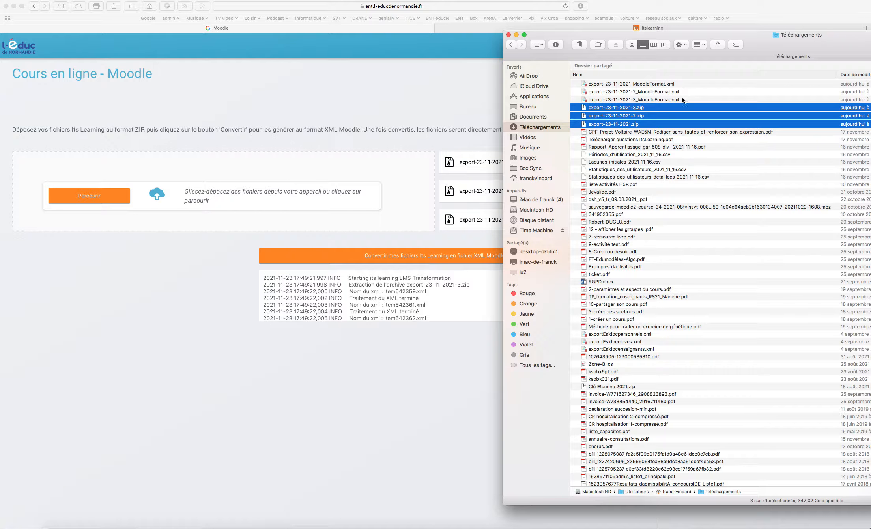
pyautogui.click(405, 359)
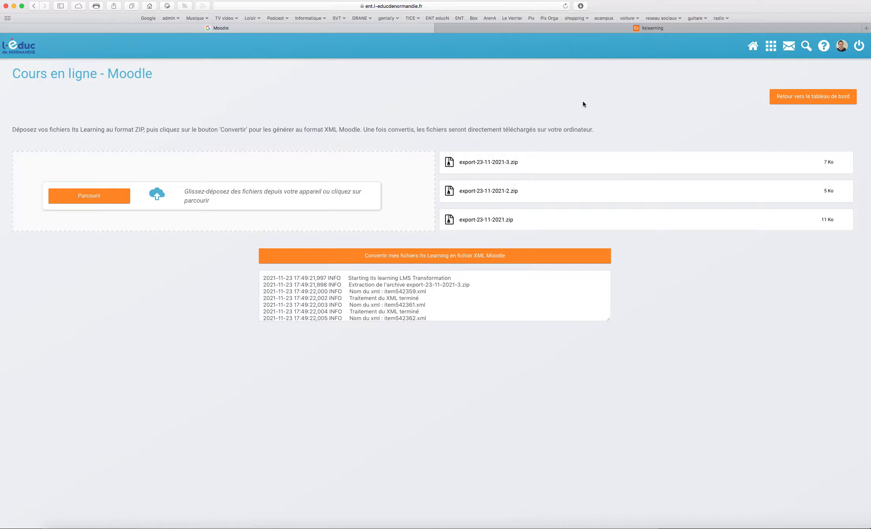
# Step: Return to the Moodle course overview and open the essai2 course from Mes cours
pyautogui.click(771, 46)
pyautogui.click(752, 84)
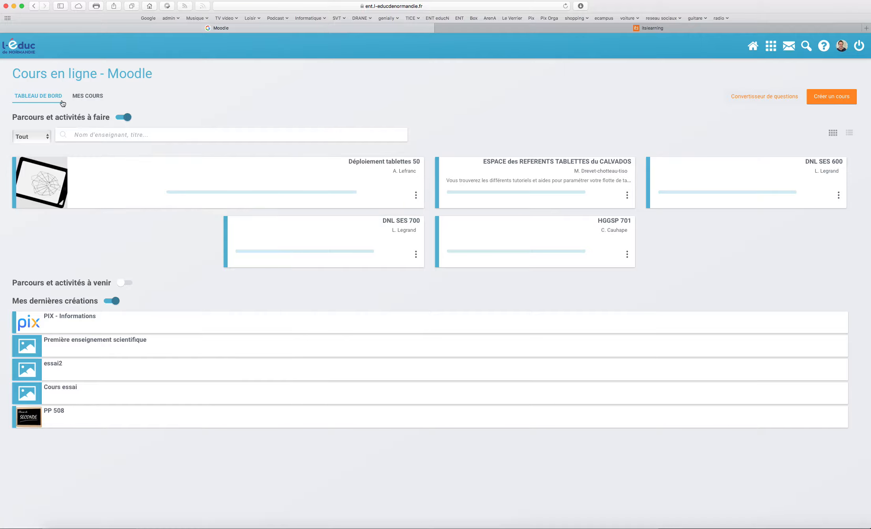
pyautogui.click(94, 100)
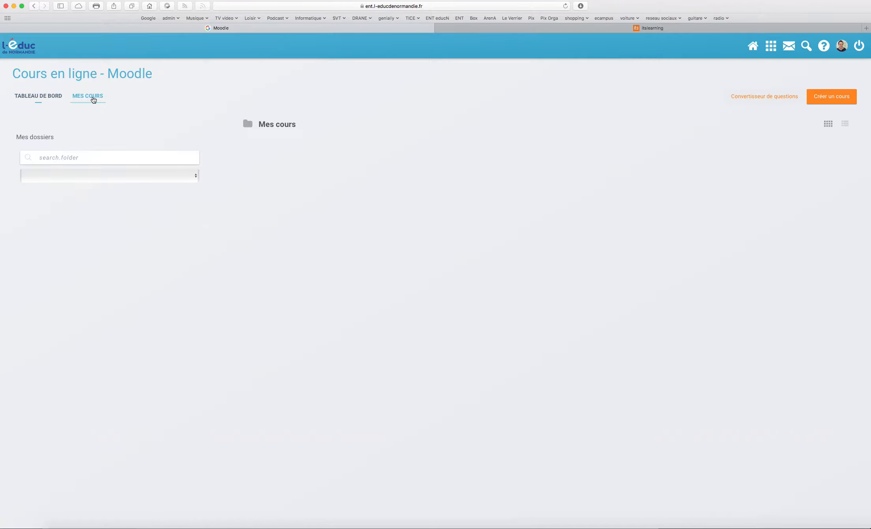
pyautogui.click(294, 218)
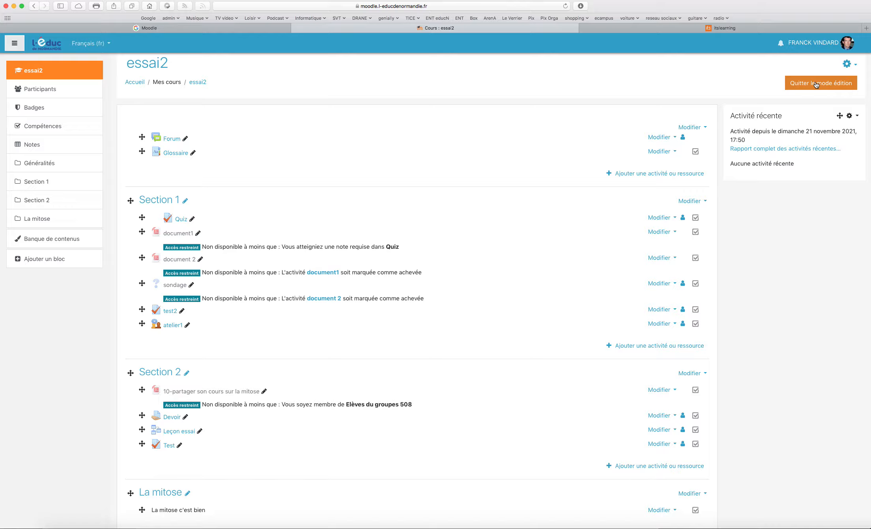
# Step: Open the question bank import of the essai2 course, choose Format XML Moodle and expand the general options
pyautogui.click(849, 66)
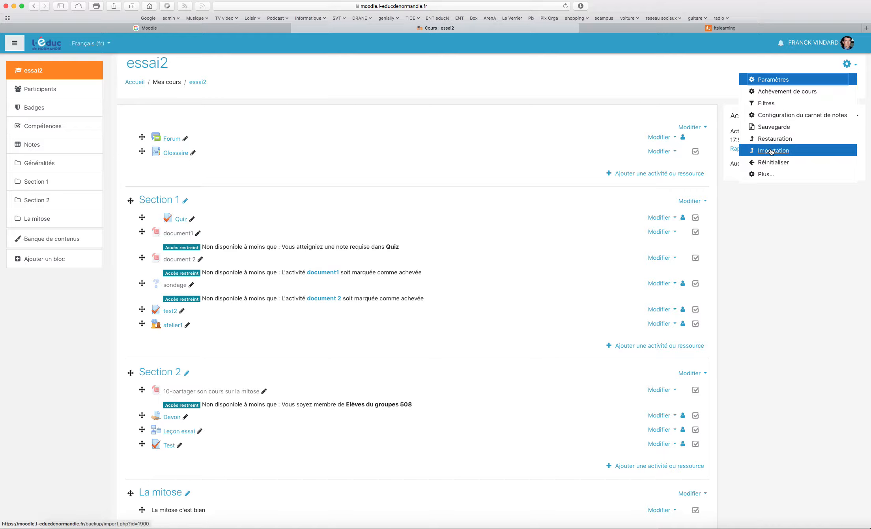
pyautogui.click(766, 172)
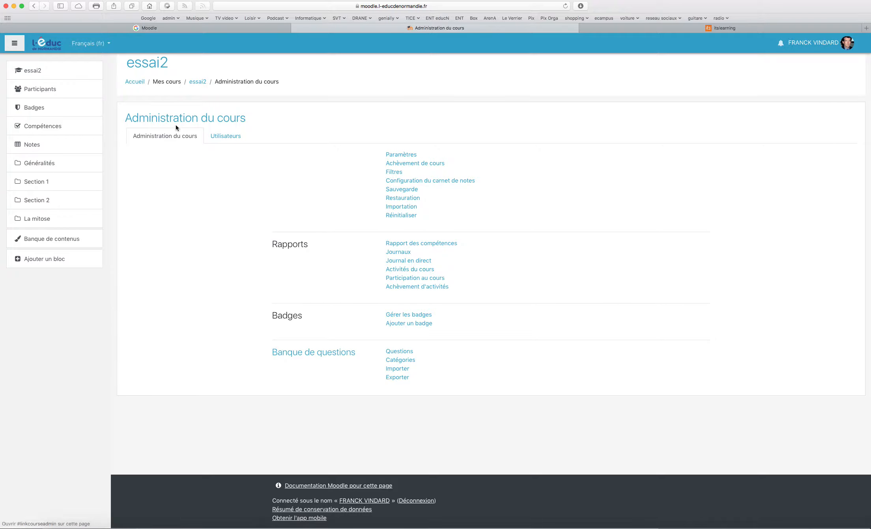
pyautogui.click(399, 371)
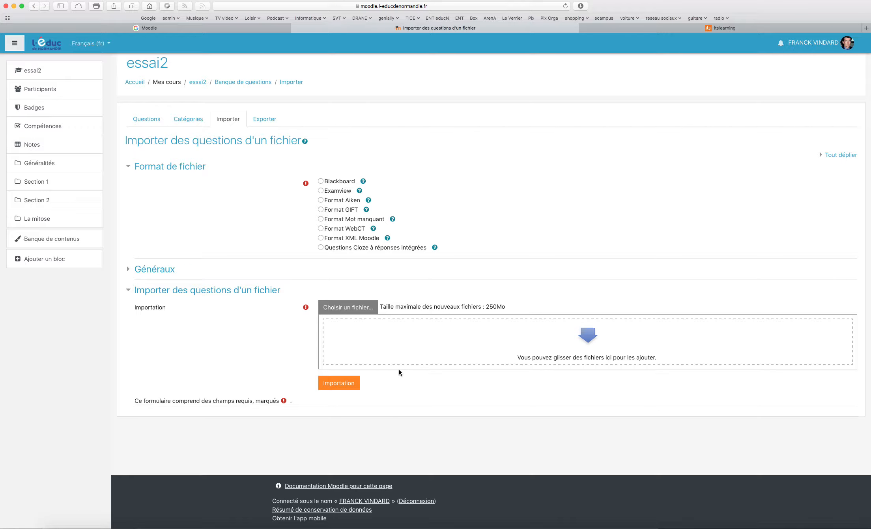
pyautogui.click(321, 239)
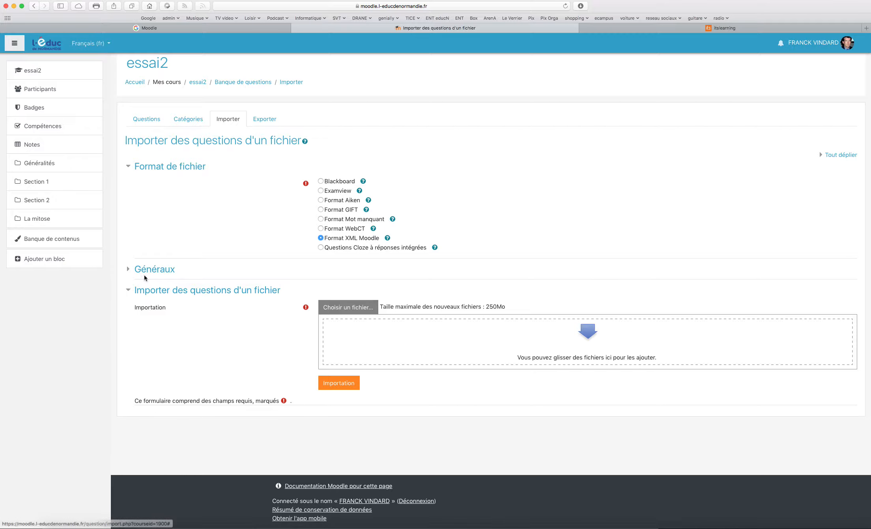
pyautogui.click(128, 270)
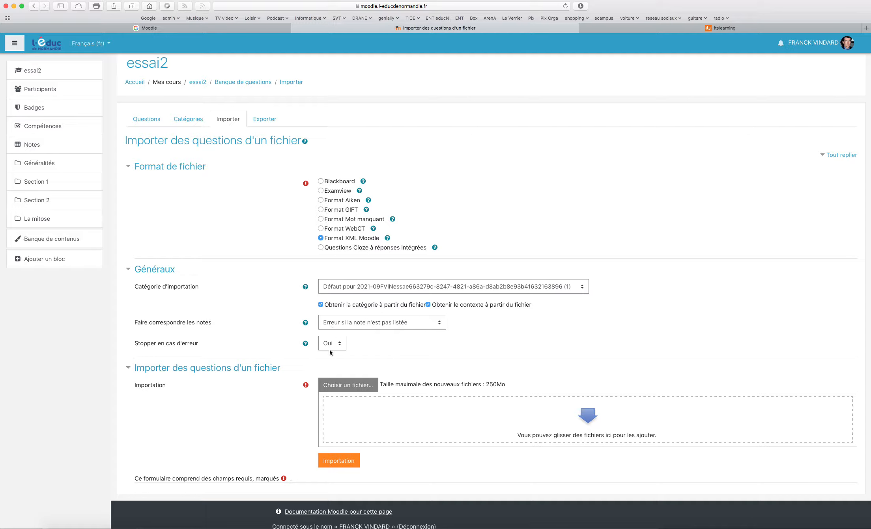
# Step: Import export-23-11-2021_MoodleFormat.xml from Téléchargements into the question bank, continue to the imported questions and check the category list
pyautogui.hscroll(2, 860, 265)
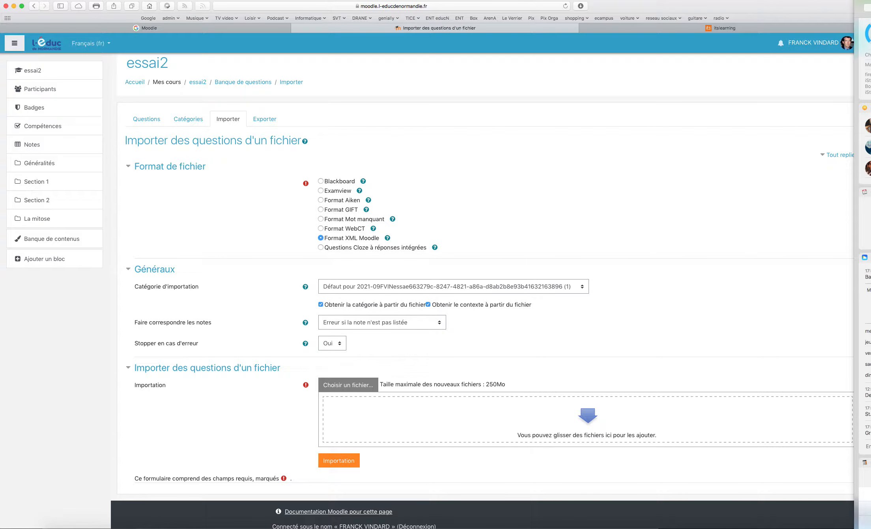
pyautogui.click(809, 72)
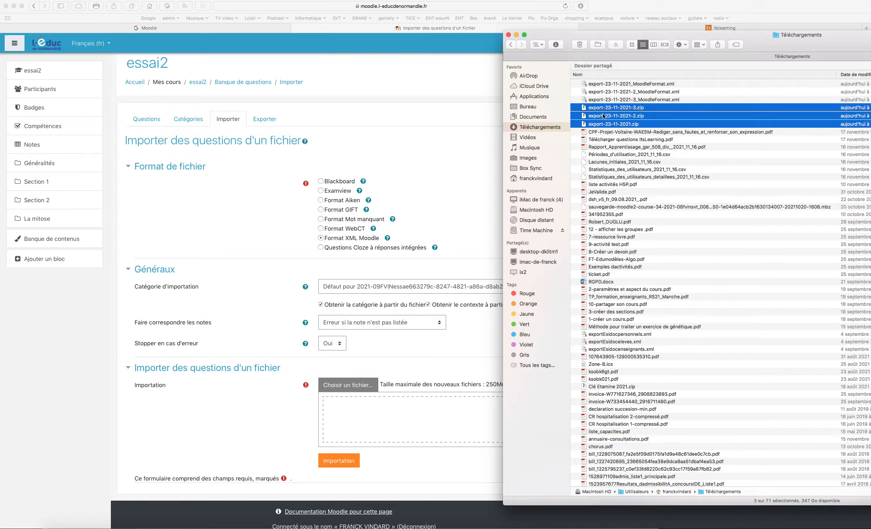
pyautogui.click(584, 93)
pyautogui.moveTo(584, 86); pyautogui.dragTo(394, 416)
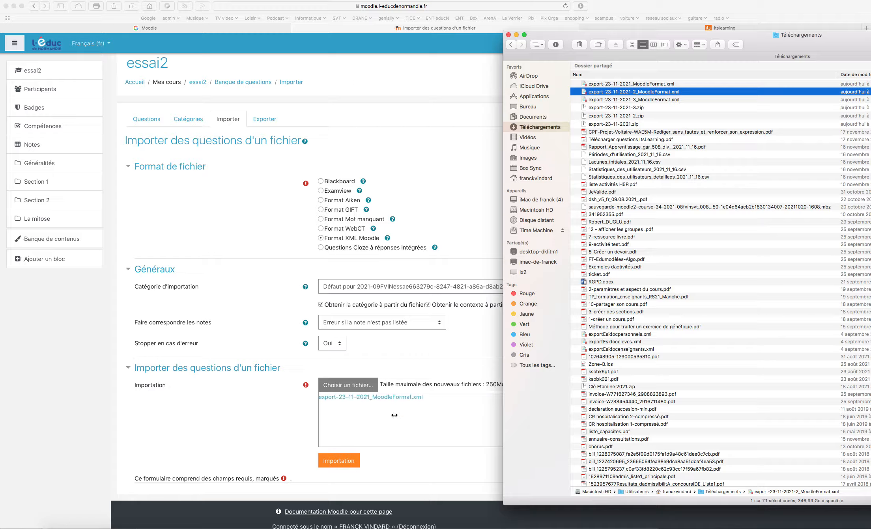
pyautogui.click(267, 410)
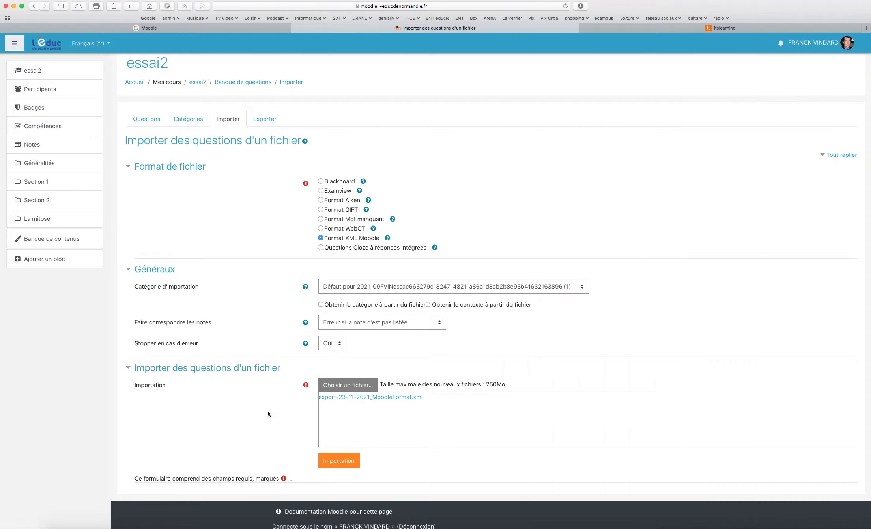
pyautogui.click(352, 464)
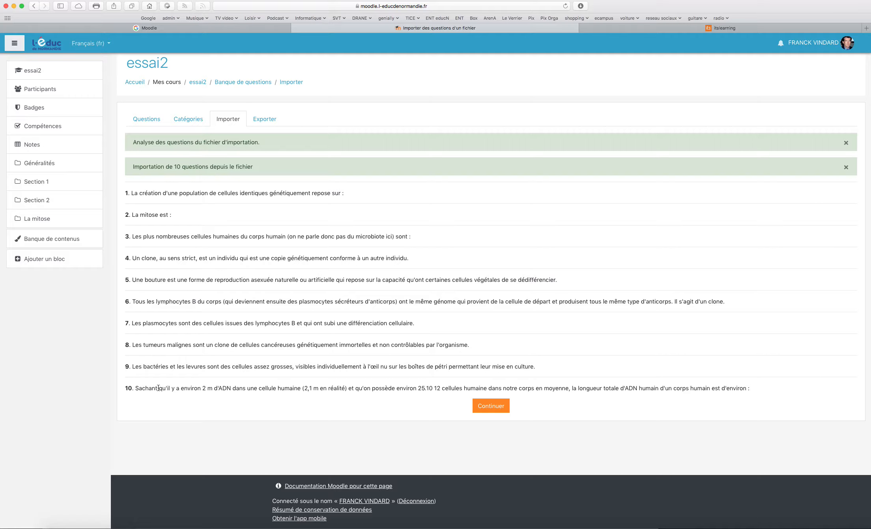
pyautogui.click(500, 407)
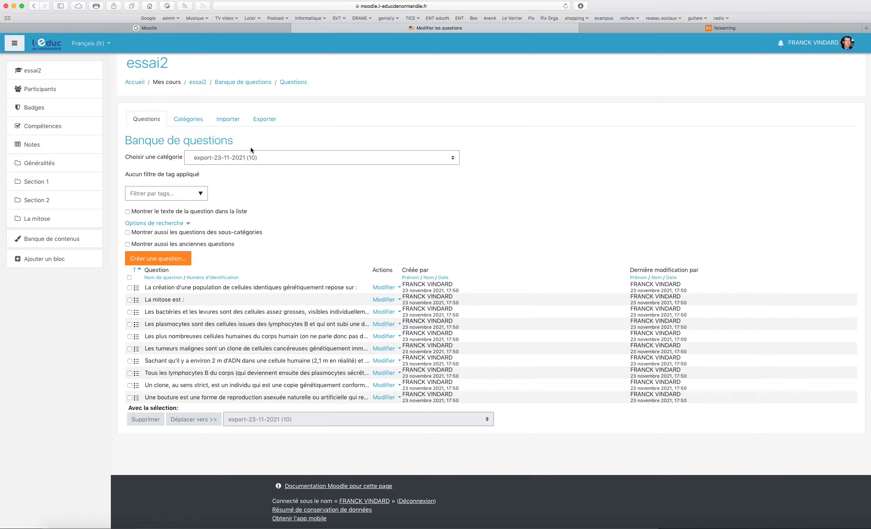
pyautogui.click(453, 159)
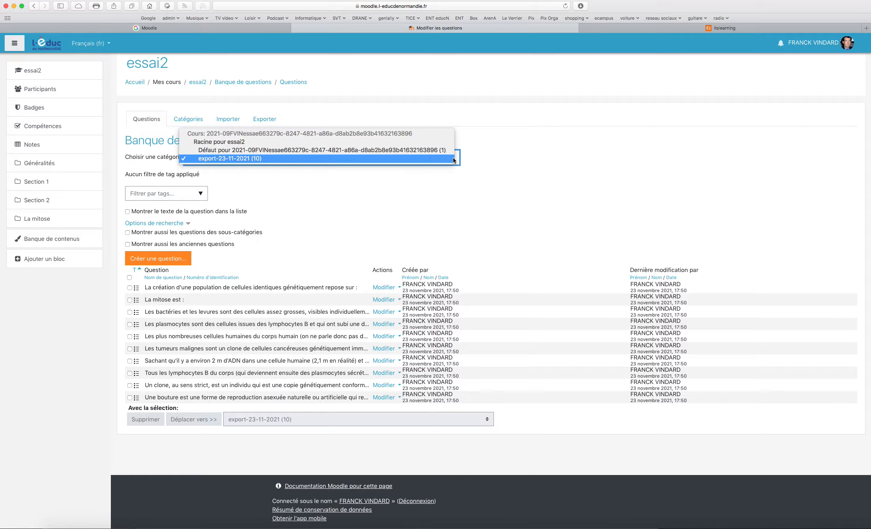
pyautogui.click(491, 157)
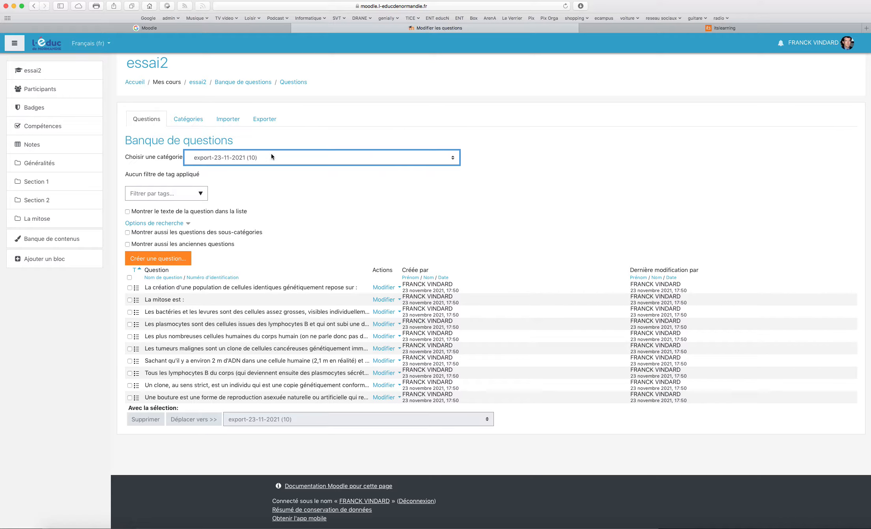
# Step: Import export-23-11-2021-2_MoodleFormat.xml from Téléchargements into the question bank as Format XML Moodle and continue to the question list
pyautogui.click(226, 124)
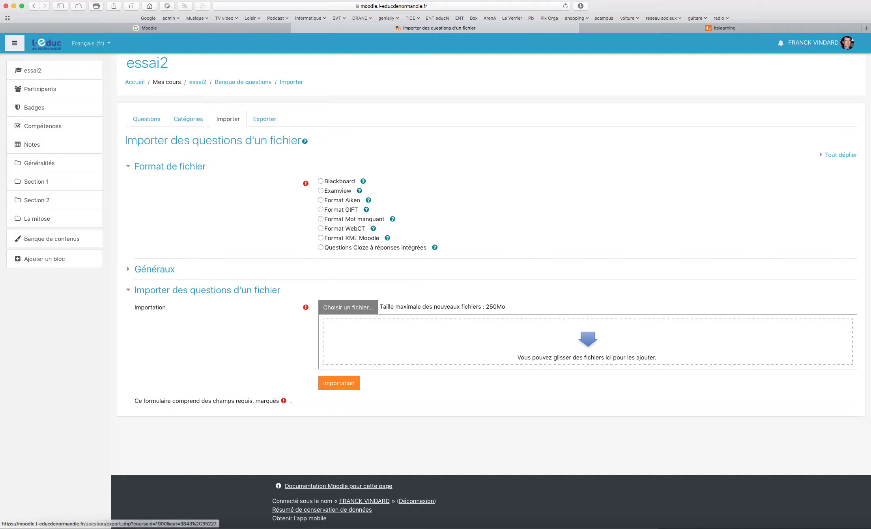
pyautogui.click(320, 237)
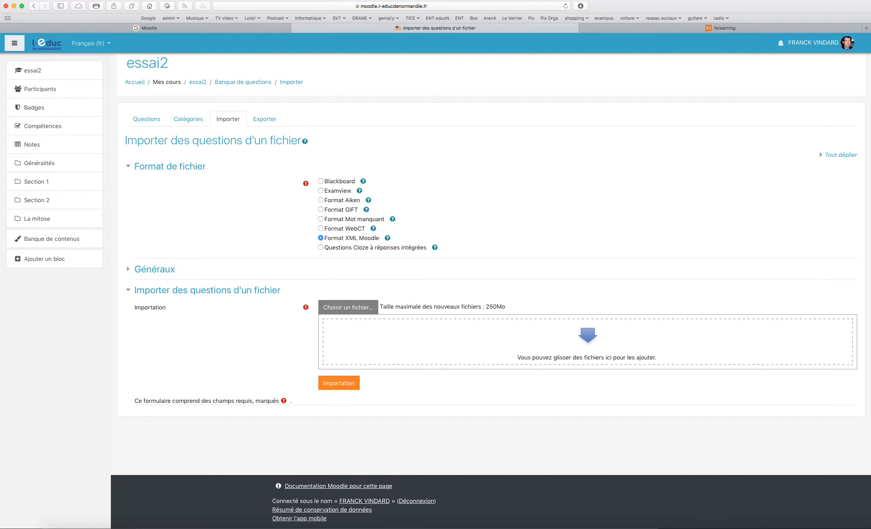
pyautogui.press('super+Tab')
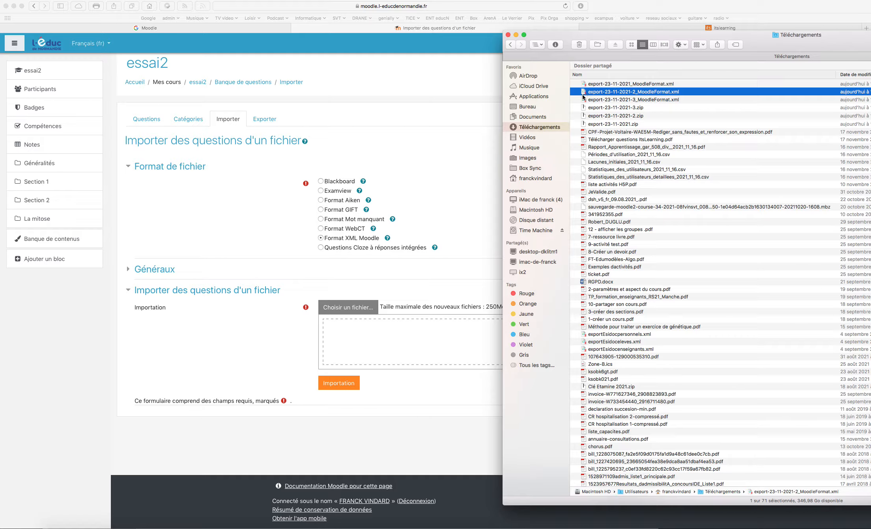
pyautogui.moveTo(585, 94); pyautogui.dragTo(371, 348)
pyautogui.click(296, 328)
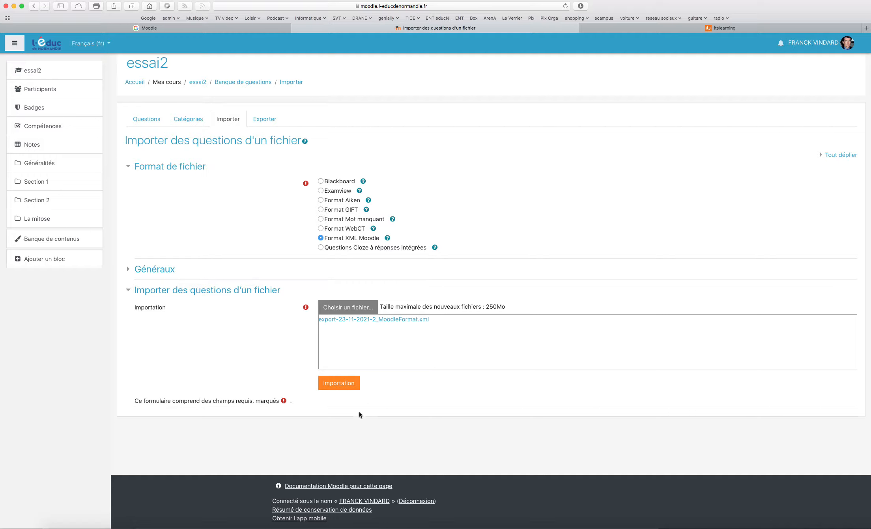
pyautogui.click(337, 384)
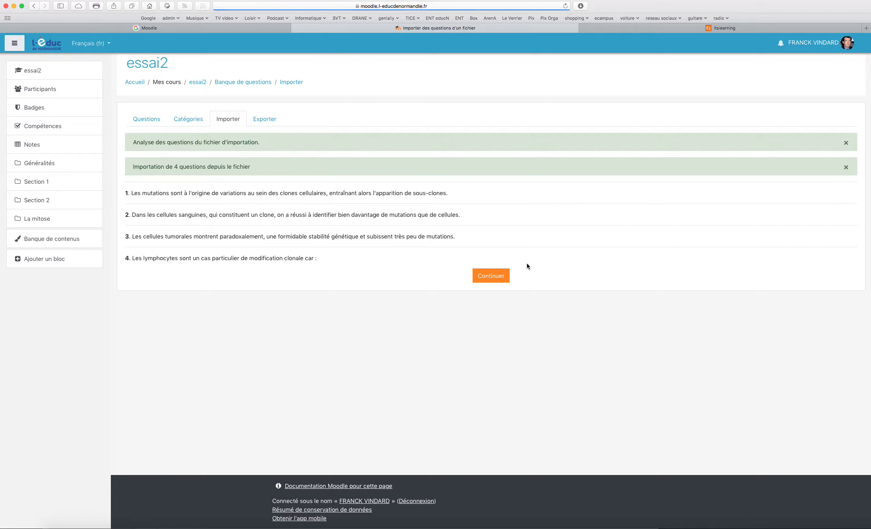
pyautogui.click(500, 275)
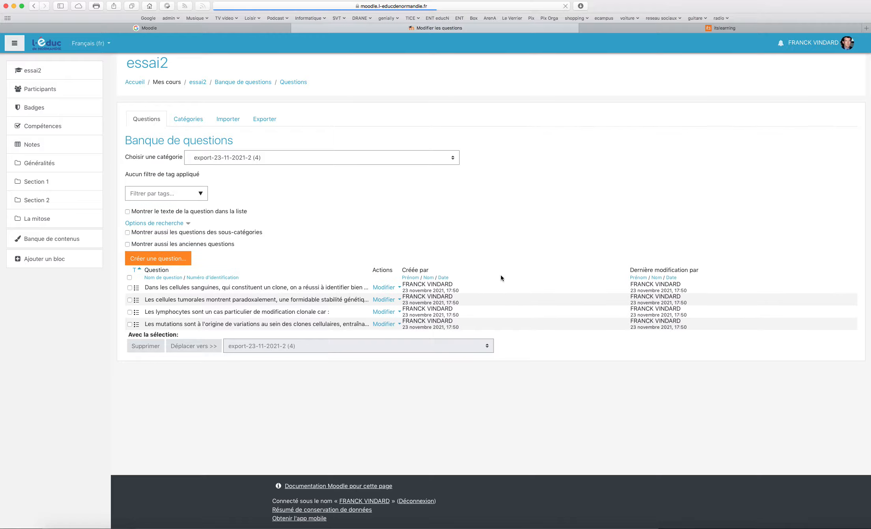
# Step: Import export-23-11-2021-3_MoodleFormat.xml from Téléchargements as Format XML Moodle, continue to the question list and review the available categories
pyautogui.click(225, 119)
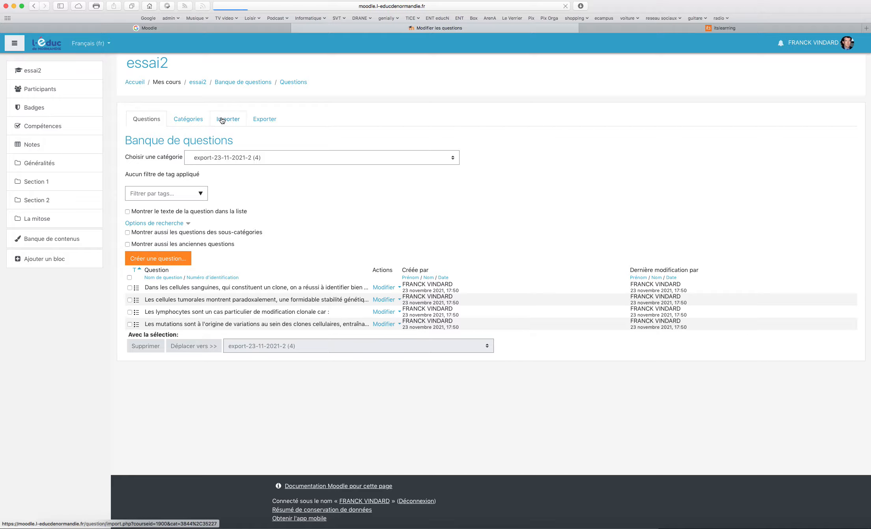
pyautogui.click(321, 238)
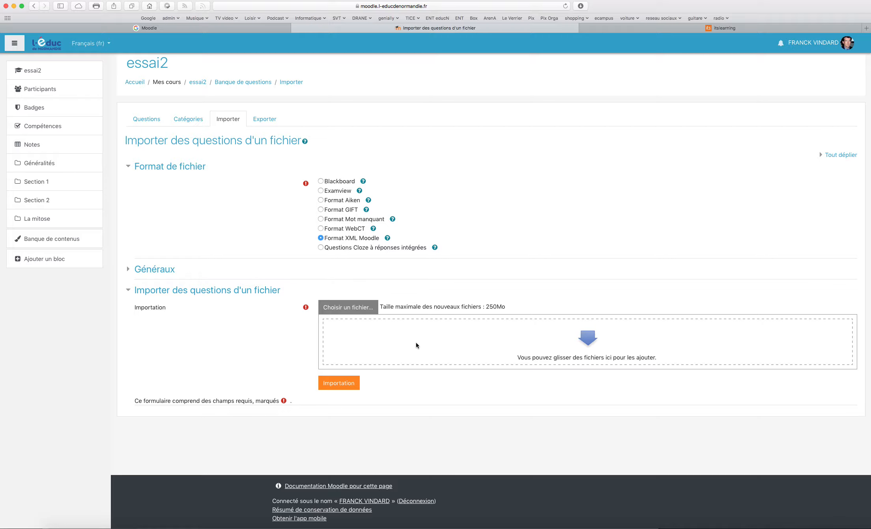
pyautogui.click(868, 91)
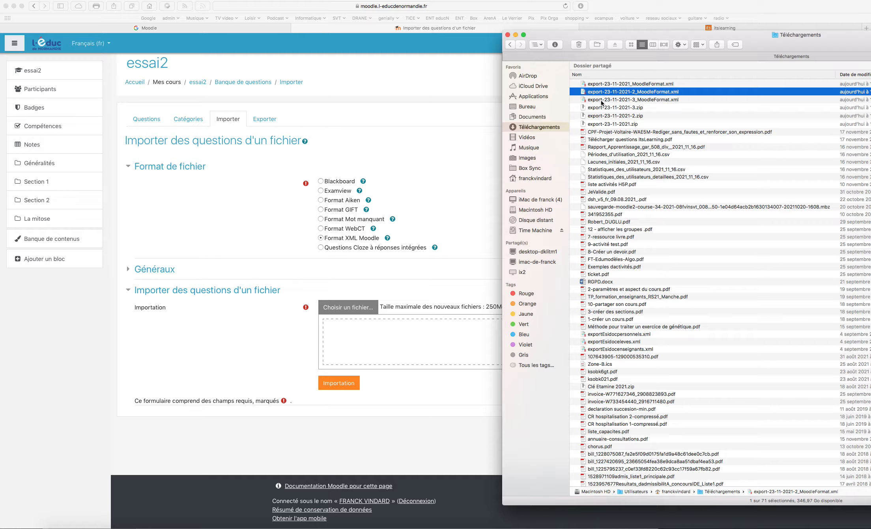
pyautogui.click(583, 100)
pyautogui.moveTo(583, 100); pyautogui.dragTo(406, 332)
pyautogui.click(300, 342)
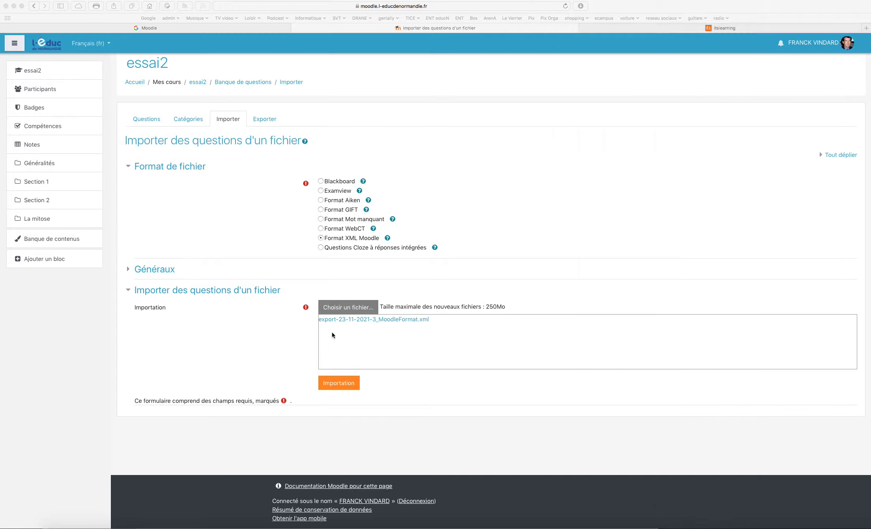
pyautogui.click(345, 389)
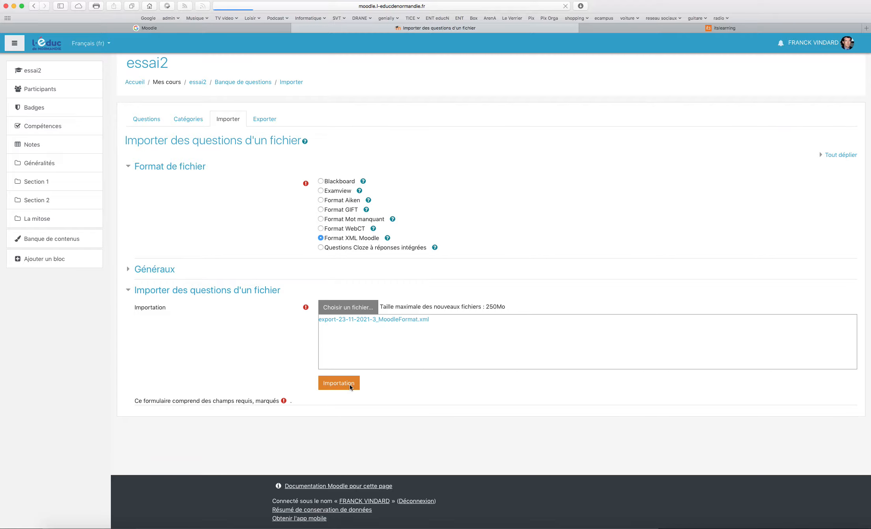
pyautogui.click(480, 320)
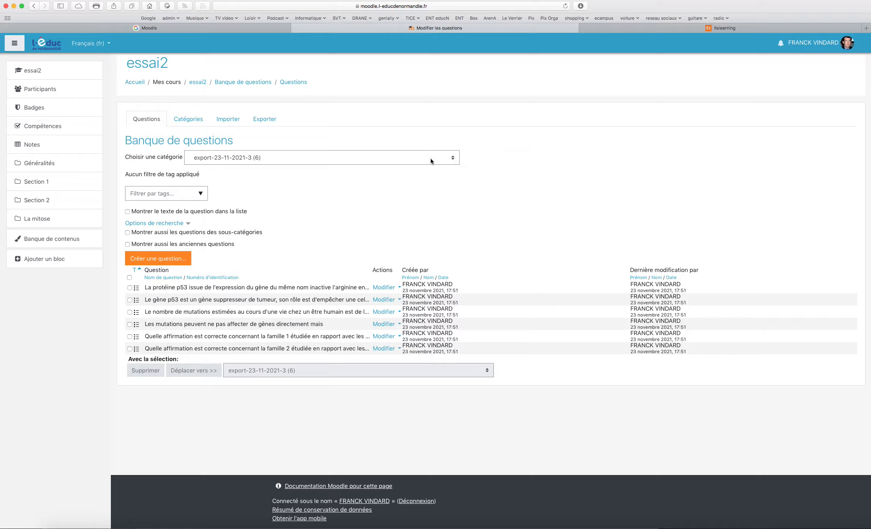
pyautogui.click(406, 165)
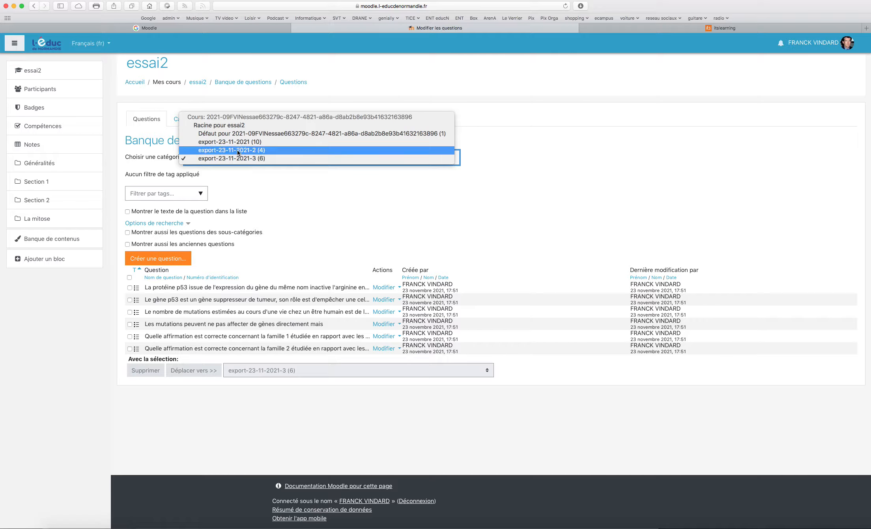
pyautogui.click(249, 179)
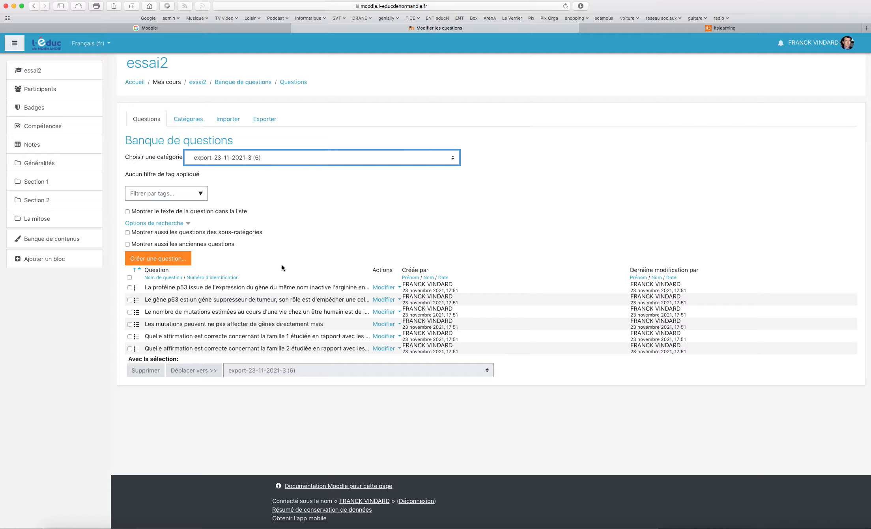
# Step: Return to the essai2 course page and add a Test activity to the La mitose section
pyautogui.click(44, 164)
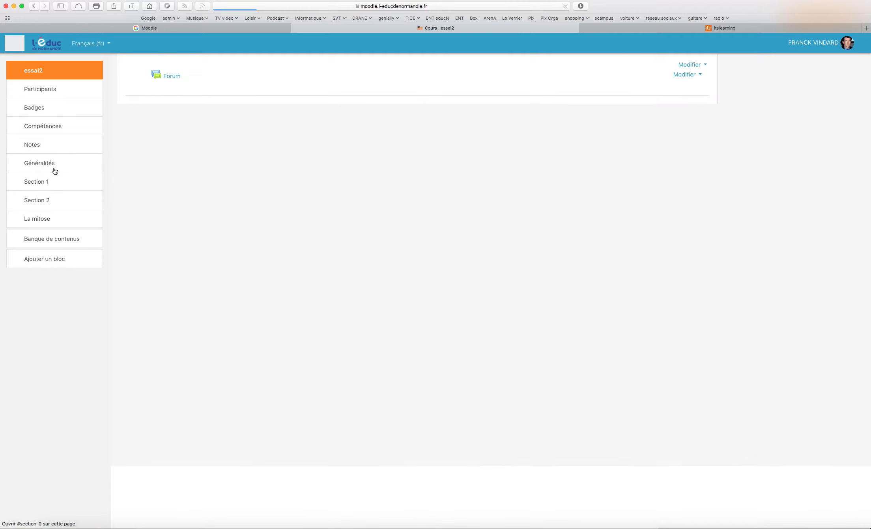
pyautogui.scroll(-2, 513, 219)
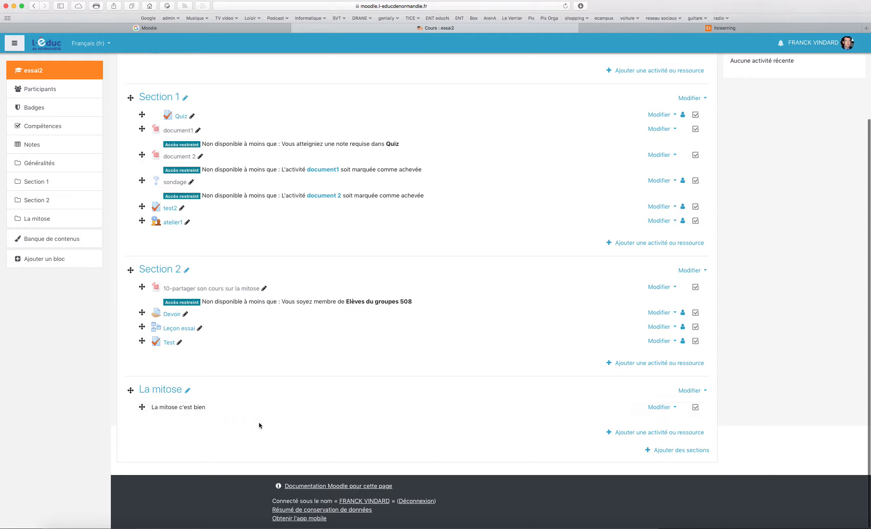
pyautogui.click(644, 436)
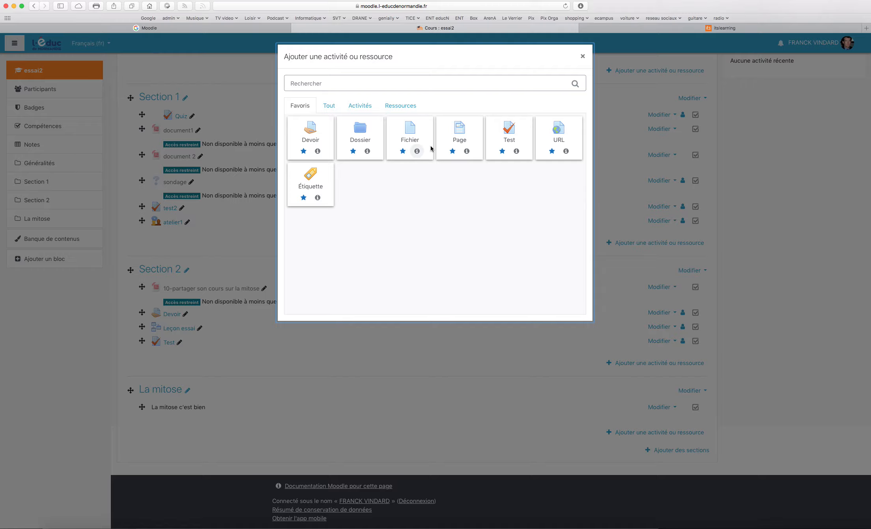
pyautogui.click(378, 108)
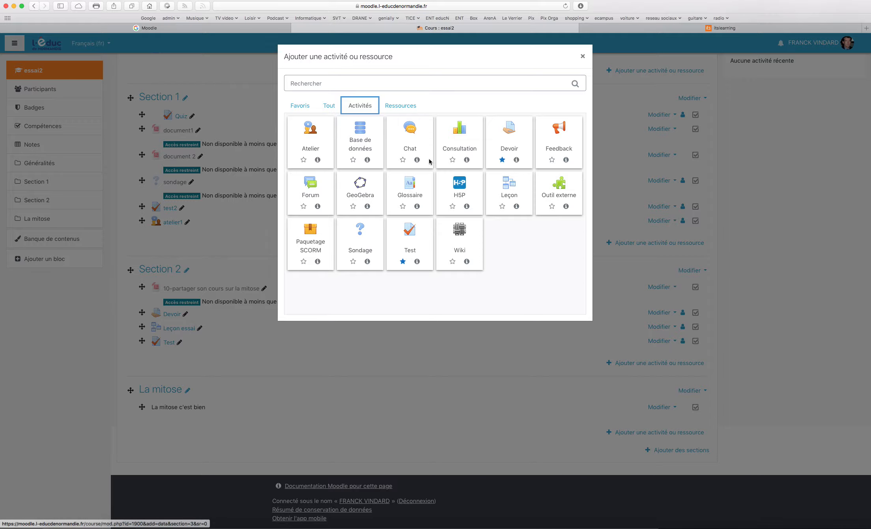
pyautogui.click(409, 249)
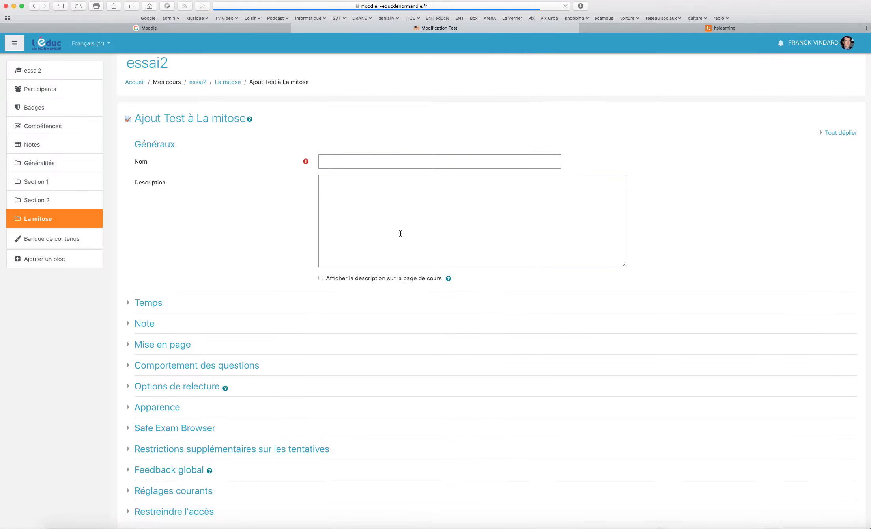
# Step: Name the new test Quizz1, keep its other settings and save it with a return to the course
pyautogui.click(325, 161)
pyautogui.write('Quizz1')
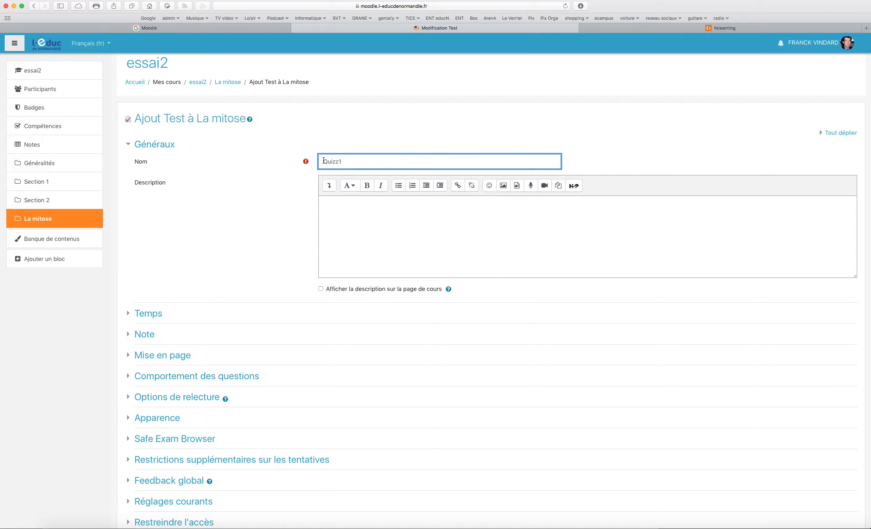
pyautogui.scroll(-3, 244, 284)
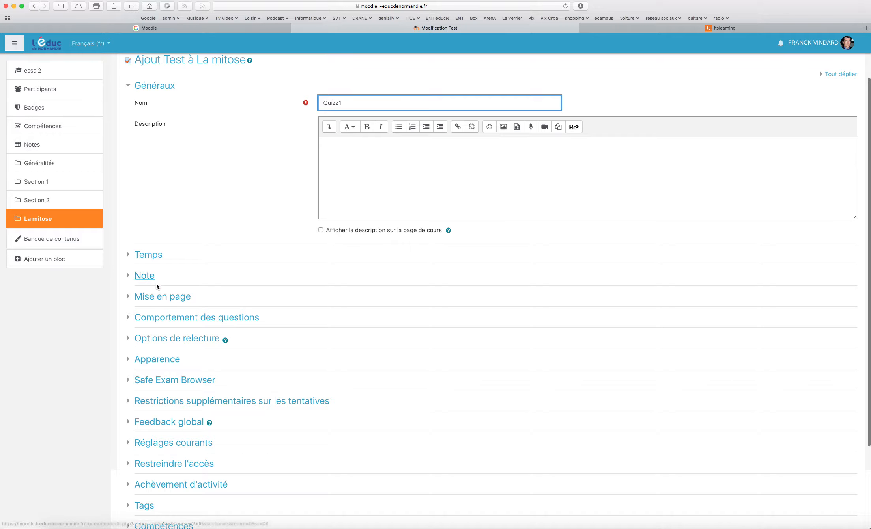
pyautogui.scroll(-3, 243, 416)
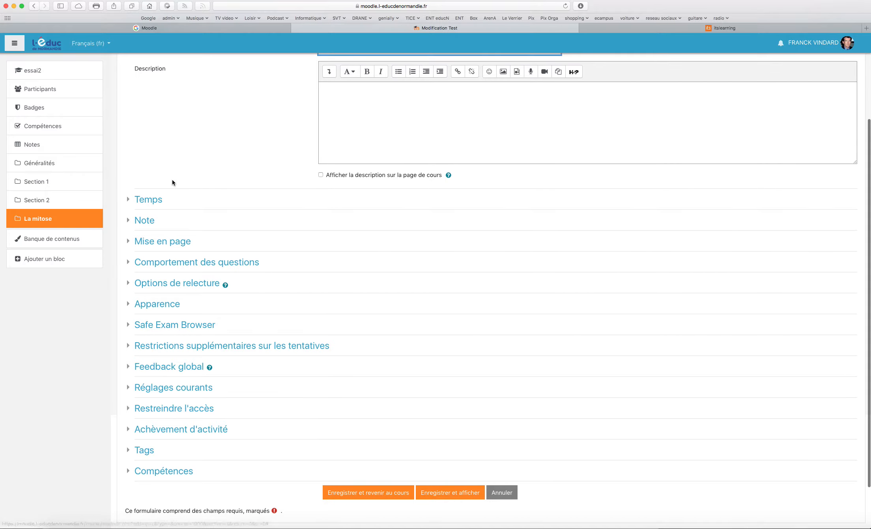
pyautogui.click(378, 493)
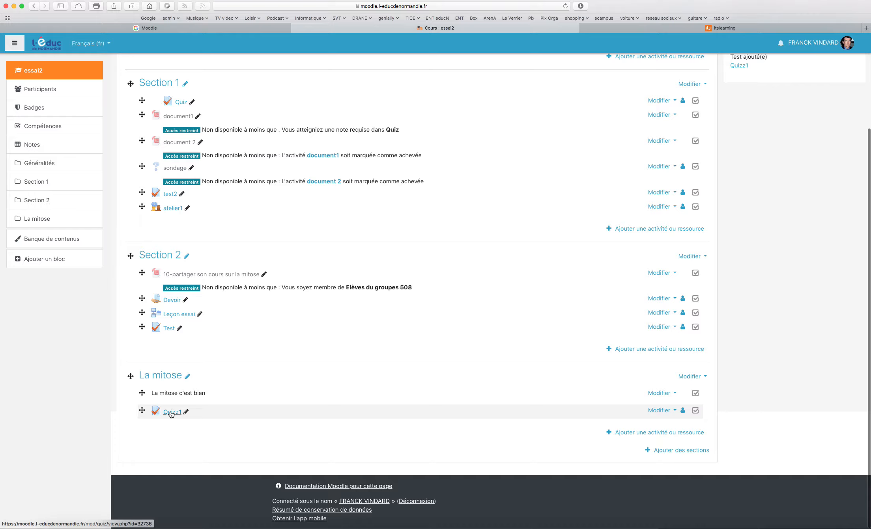
# Step: Open Quizz1 for modification and bring up the selection of questions from the question bank
pyautogui.click(172, 413)
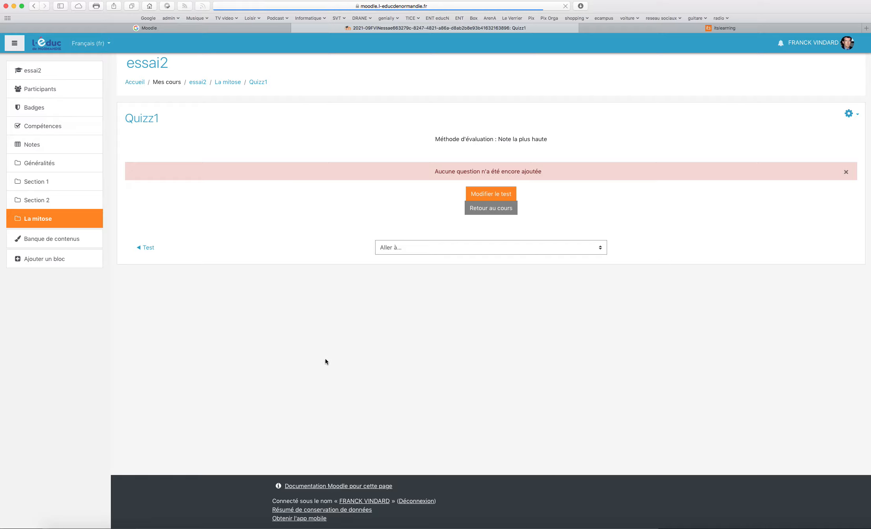
pyautogui.click(489, 195)
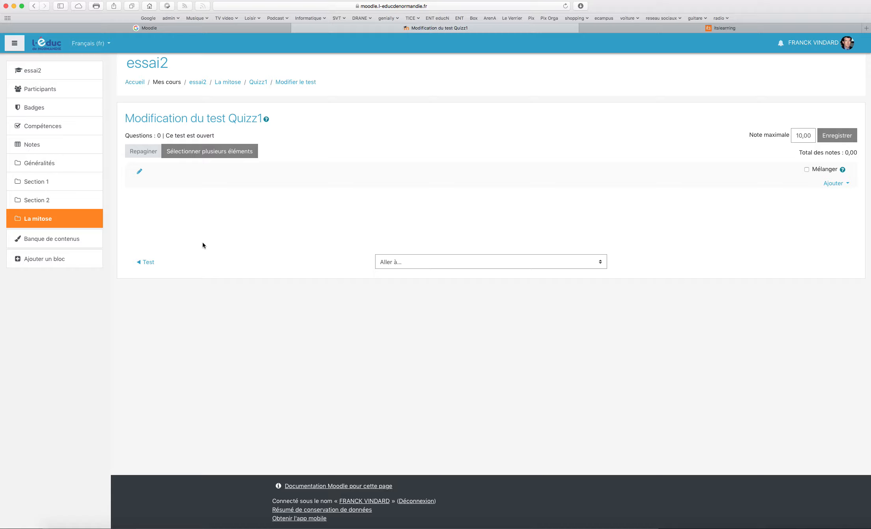
pyautogui.click(835, 184)
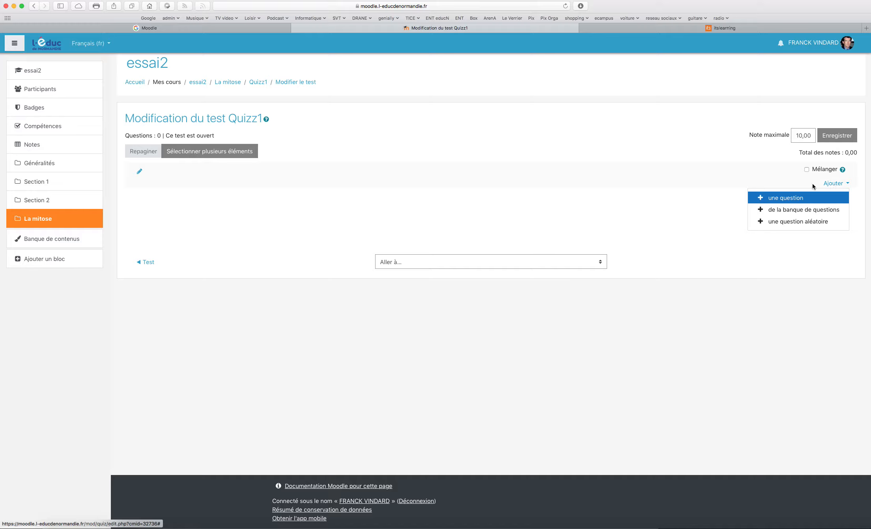
pyautogui.click(817, 211)
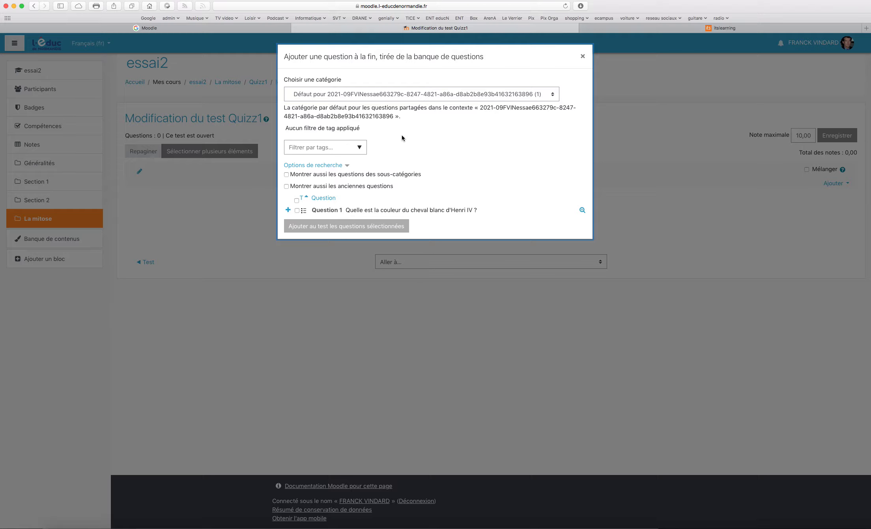
# Step: Add all questions from the export-23-11-2021 question bank category to Quizz1
pyautogui.click(541, 95)
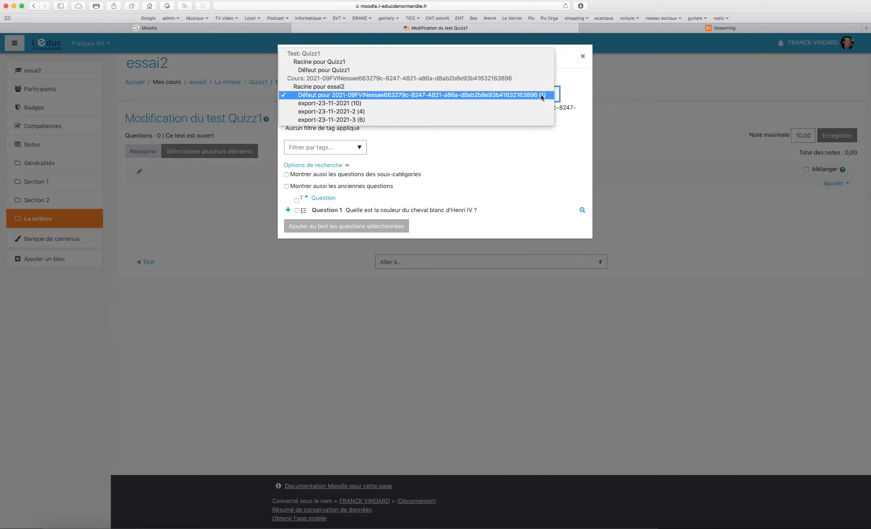
pyautogui.click(367, 102)
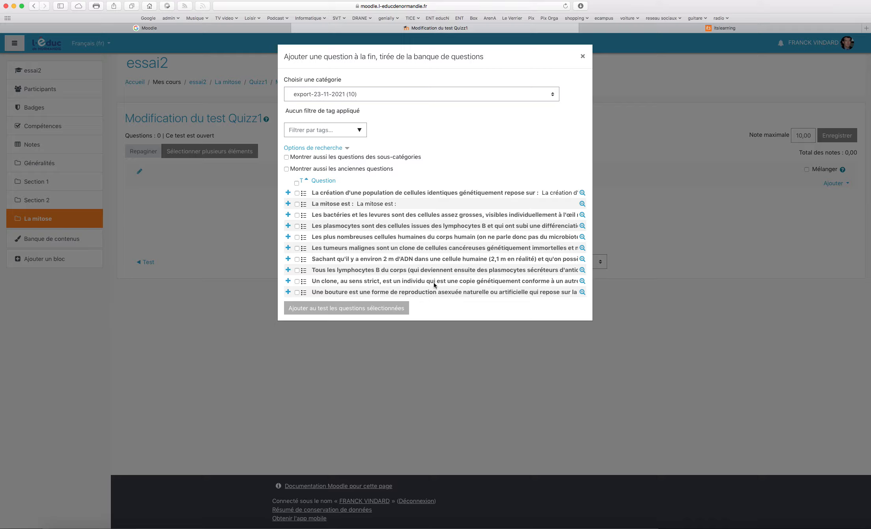
pyautogui.click(297, 184)
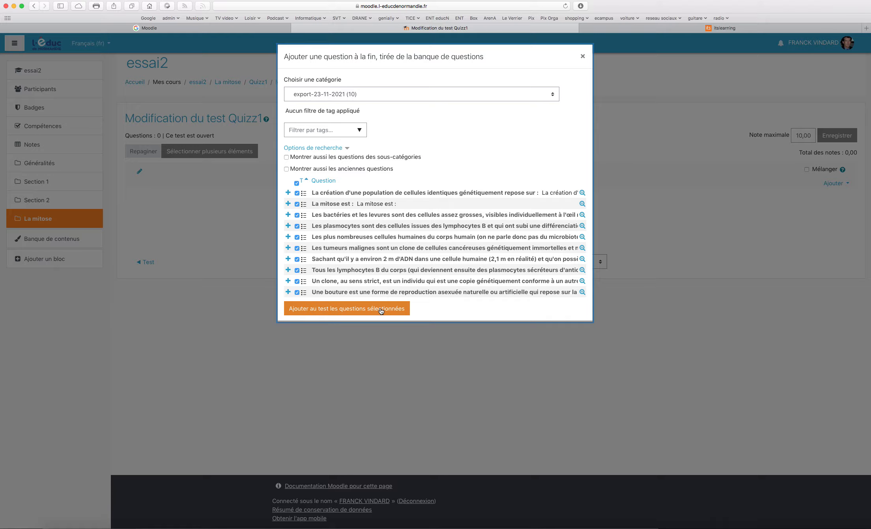
pyautogui.click(381, 312)
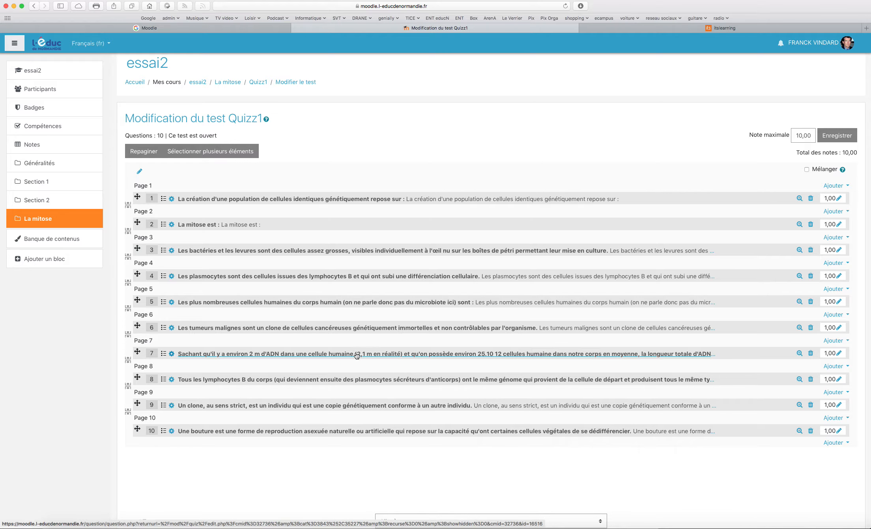
pyautogui.click(87, 319)
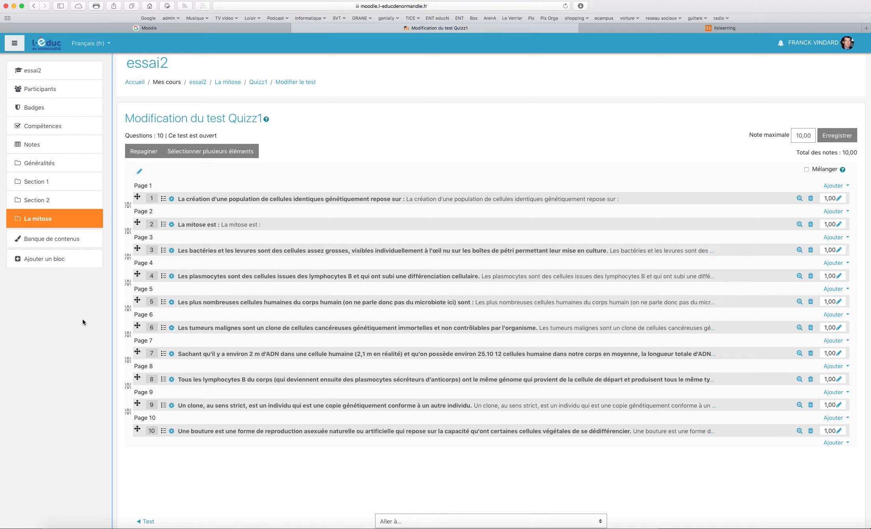
# Step: Add another Test activity named Quizz2 to the La mitose section and save it with a return to the course
pyautogui.click(42, 222)
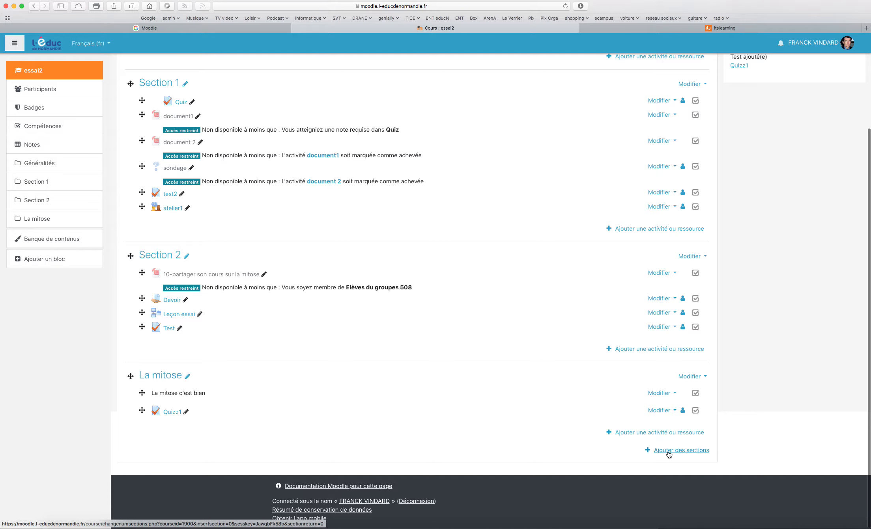
pyautogui.click(662, 434)
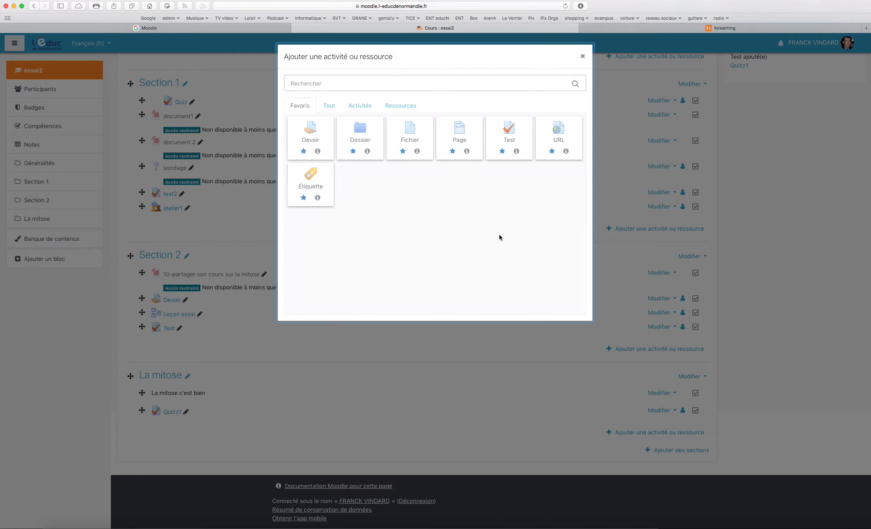
pyautogui.click(508, 134)
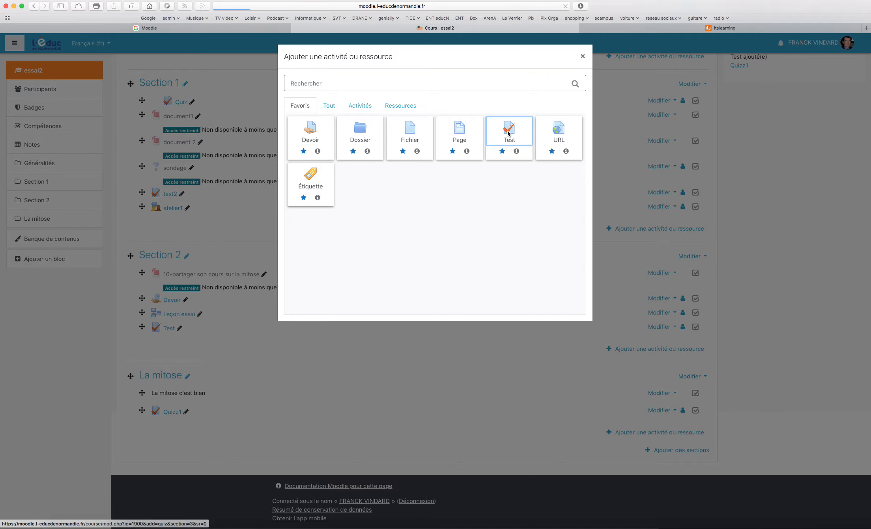
pyautogui.click(343, 160)
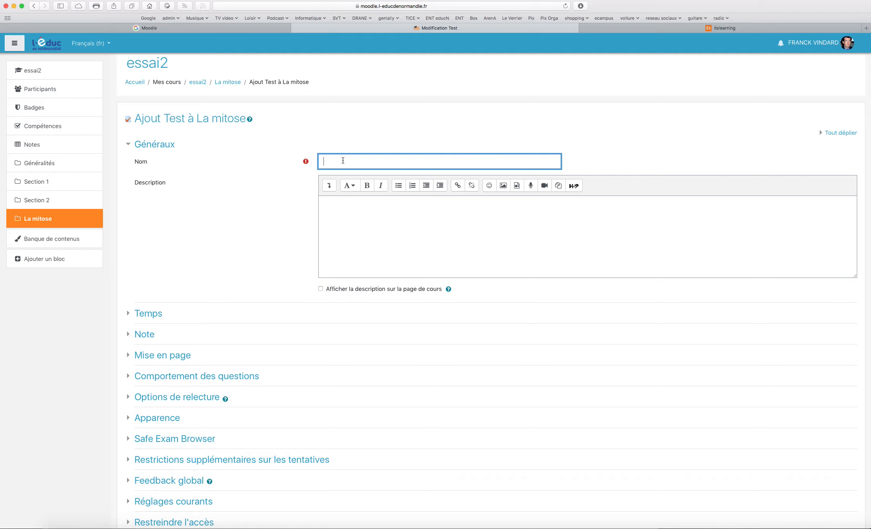
pyautogui.write('Quizz2')
pyautogui.scroll(-5, 282, 348)
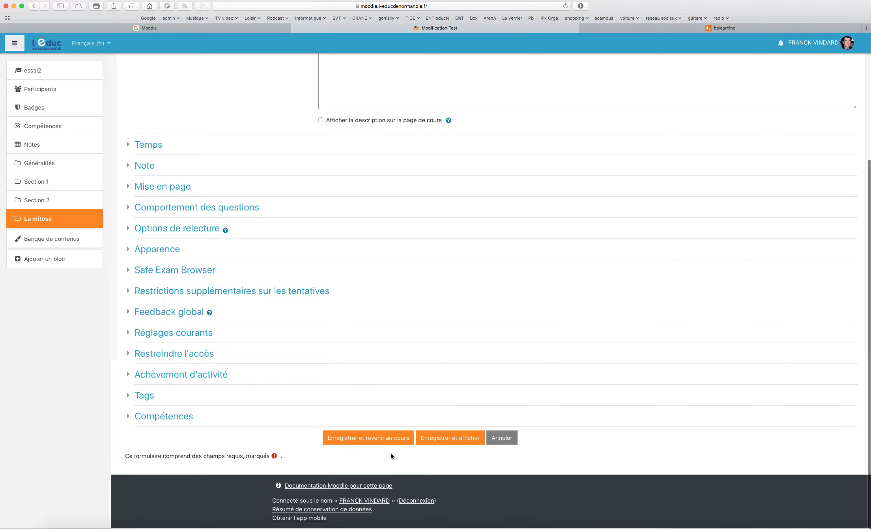
pyautogui.click(386, 439)
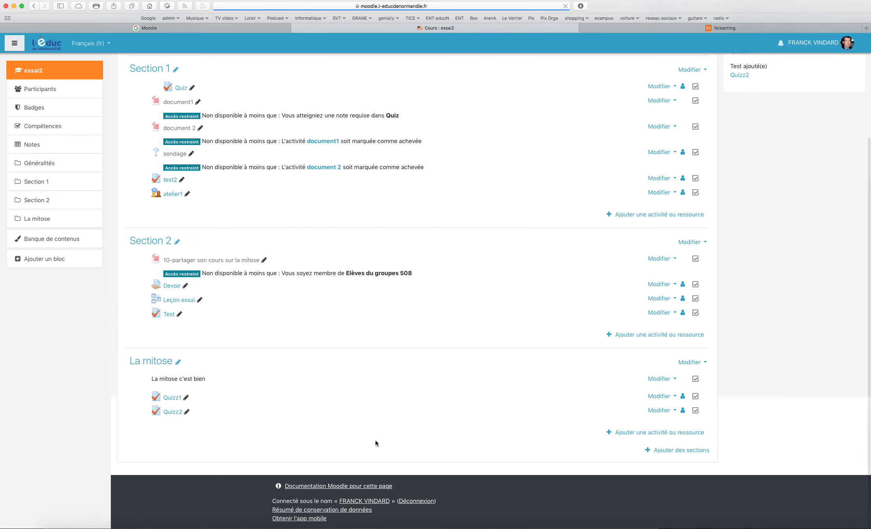
# Step: Open Quizz2 for modification and add all questions from the export-23-11-2021-2 question bank category
pyautogui.click(173, 413)
pyautogui.click(484, 199)
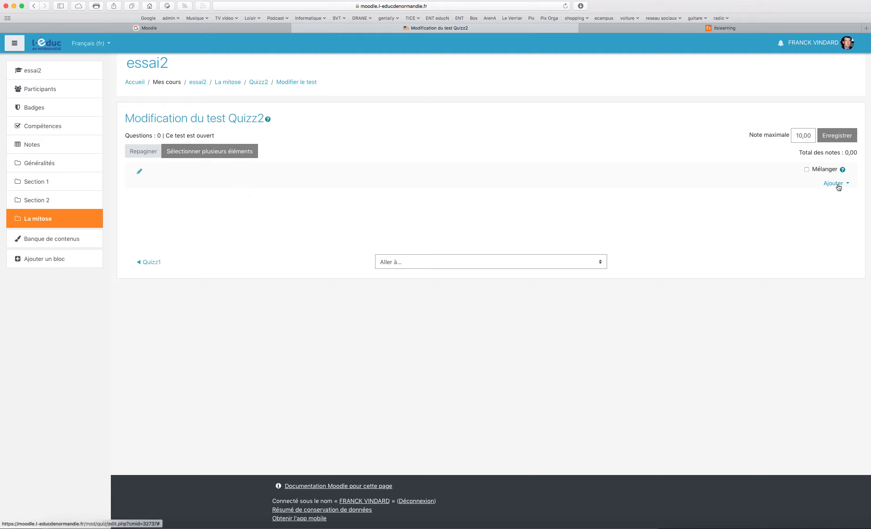
pyautogui.click(835, 183)
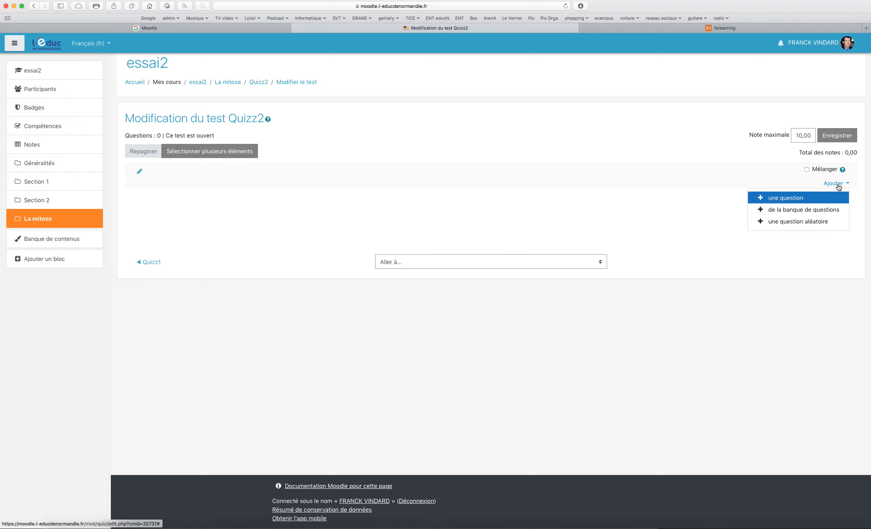
pyautogui.click(784, 210)
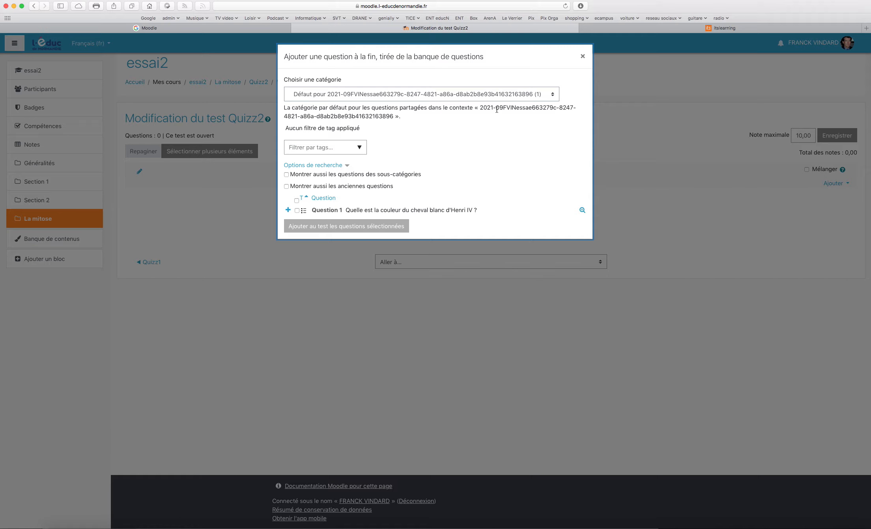
pyautogui.click(459, 96)
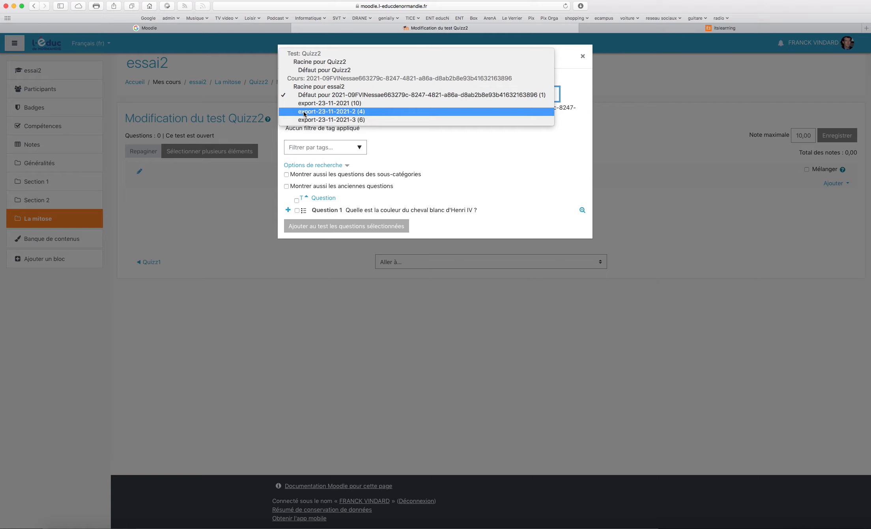
pyautogui.click(368, 113)
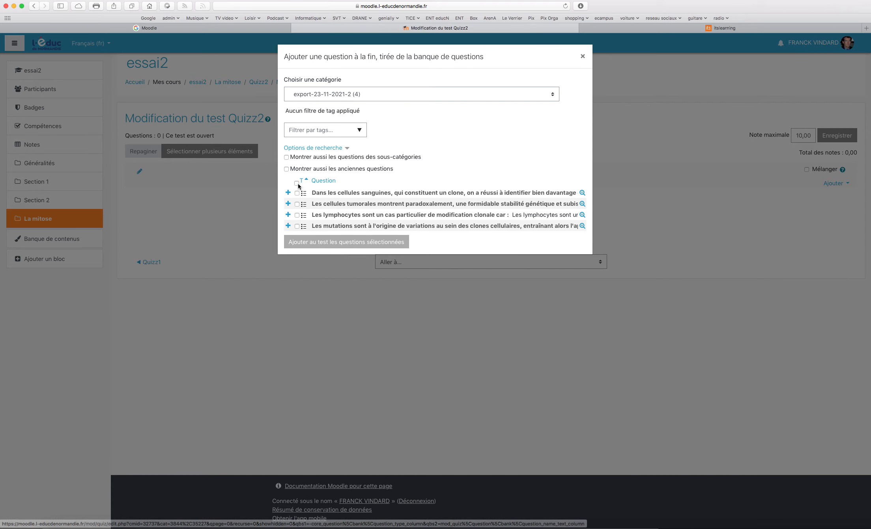
pyautogui.click(297, 183)
pyautogui.click(301, 250)
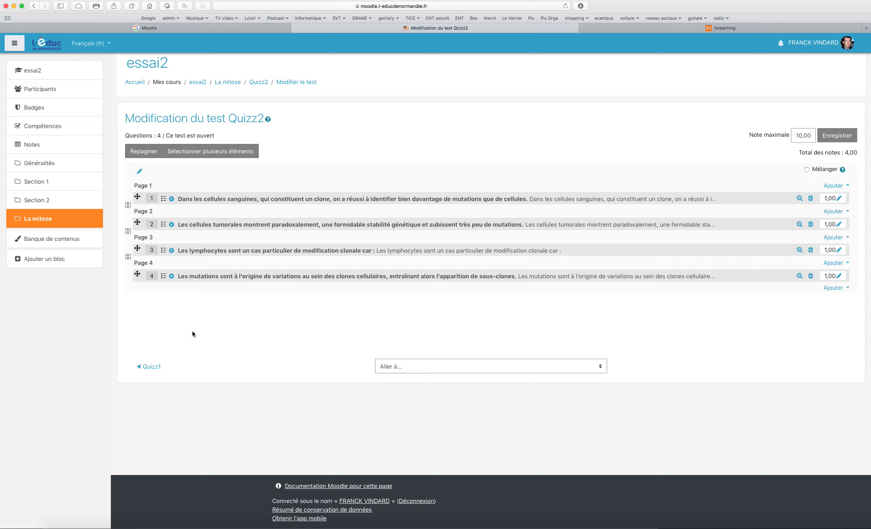
# Step: Add a further Test activity named Quizz3 to the La mitose section and save it with a return to the course
pyautogui.click(48, 220)
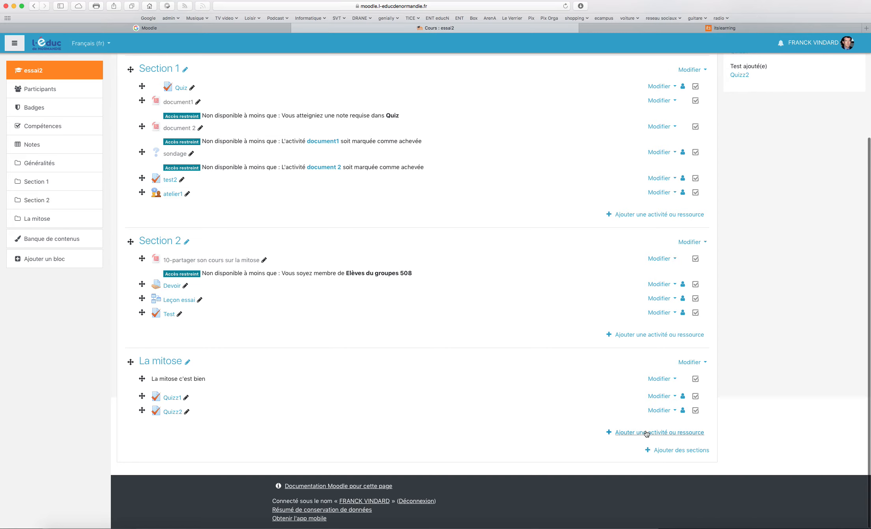
pyautogui.click(646, 432)
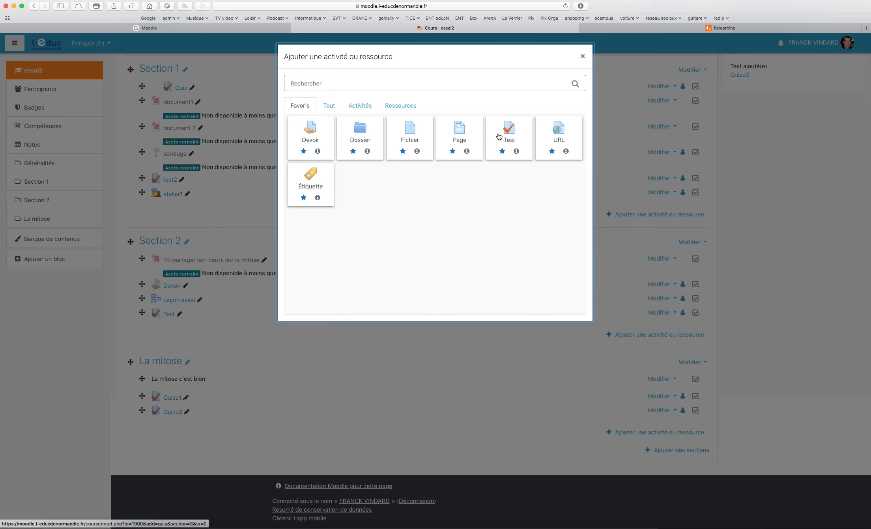
pyautogui.click(507, 132)
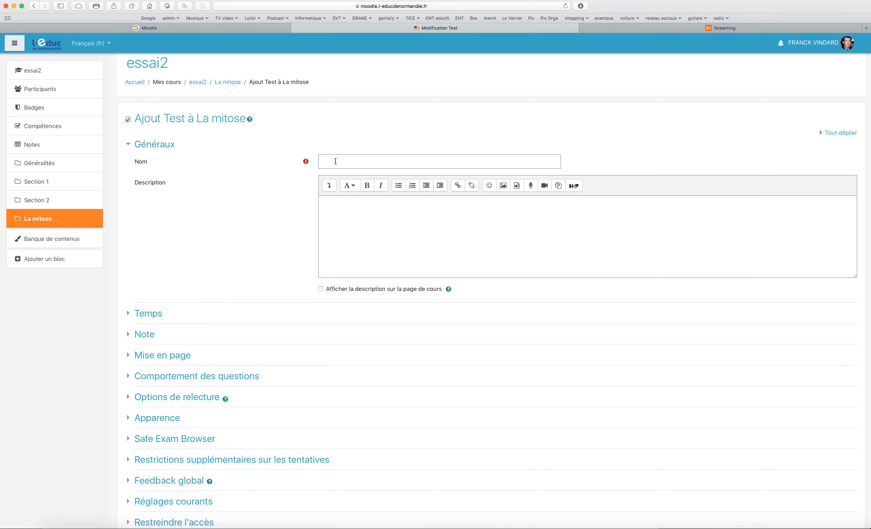
pyautogui.click(335, 161)
pyautogui.write('Quizz3')
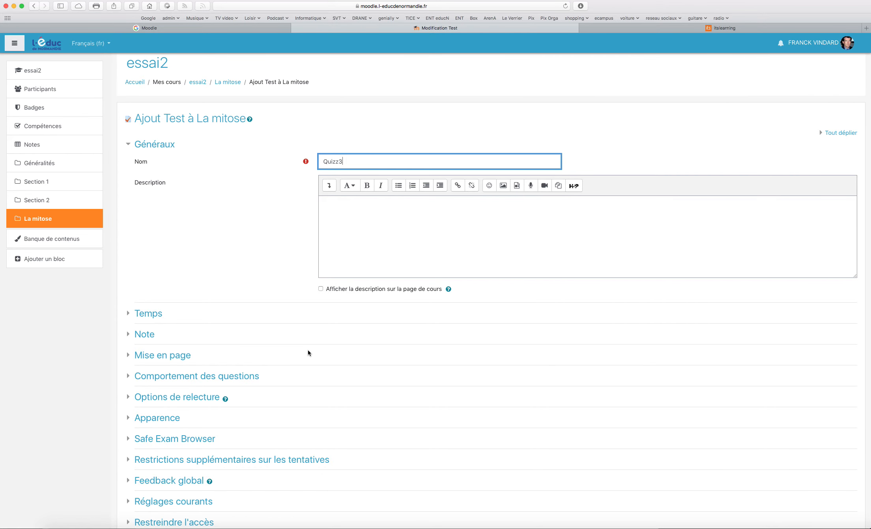
pyautogui.scroll(-5, 308, 352)
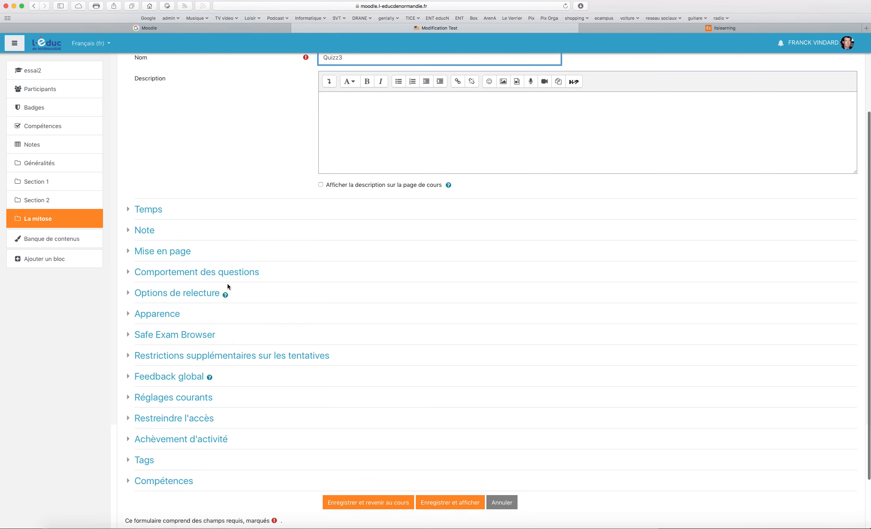
pyautogui.click(390, 489)
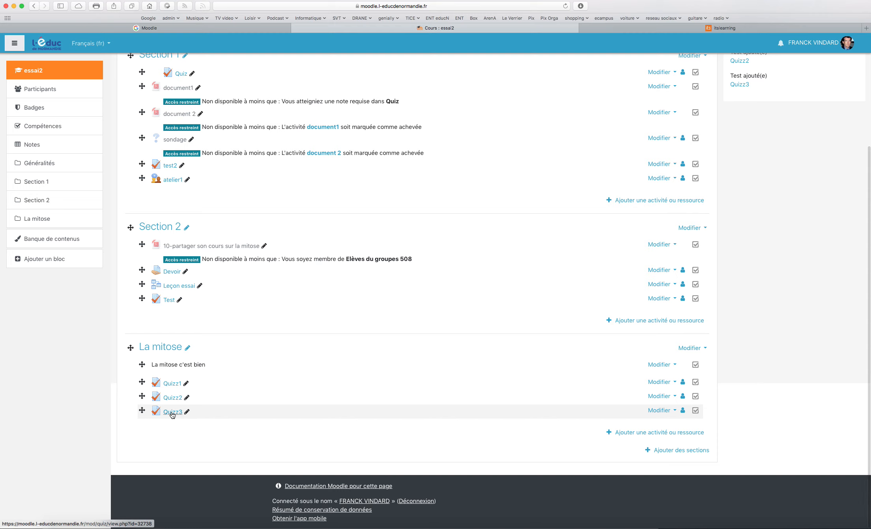
# Step: Open Quizz3 for modification and add all questions from the export-23-11-2021-3 question bank category
pyautogui.click(172, 413)
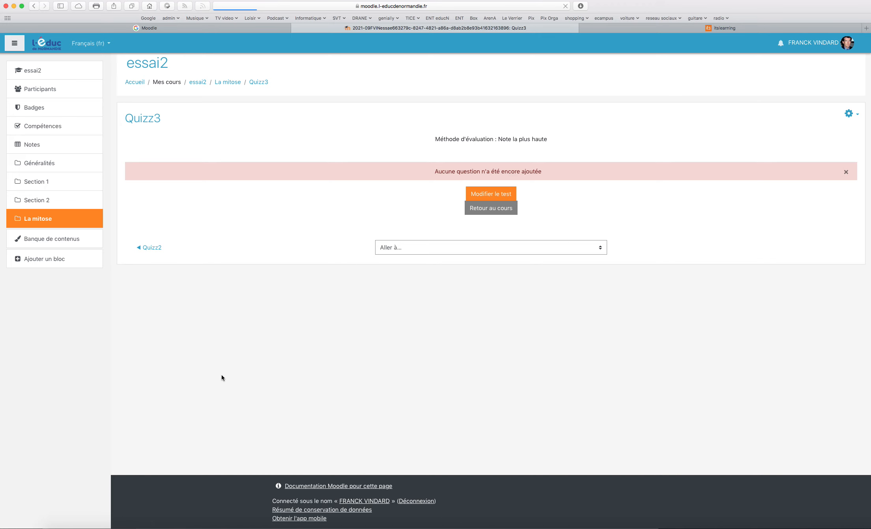
pyautogui.click(483, 195)
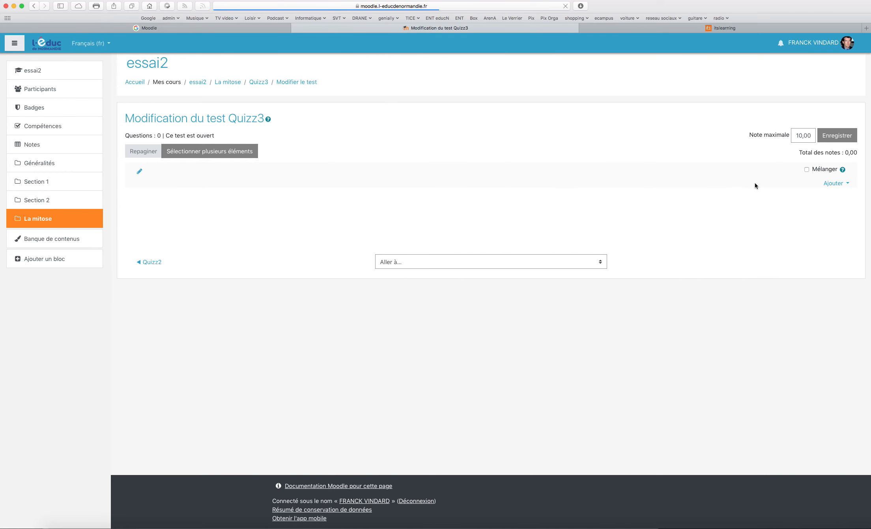
pyautogui.click(831, 187)
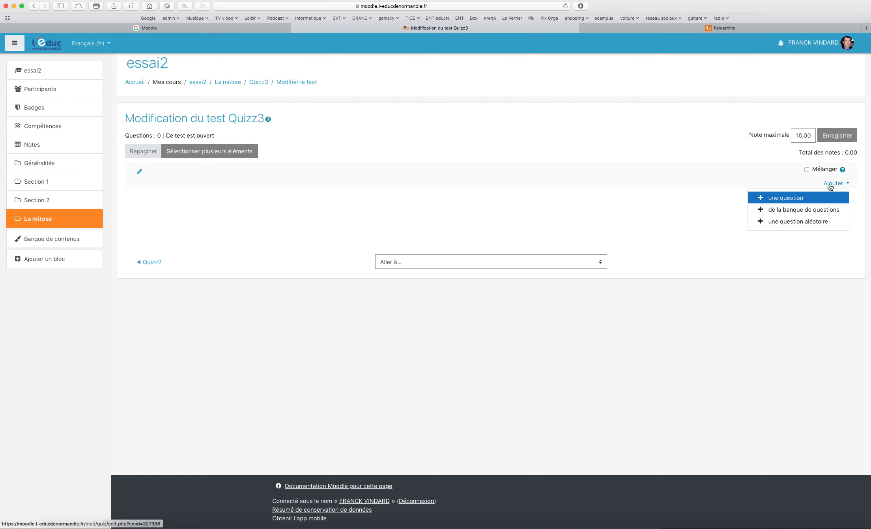
pyautogui.click(785, 208)
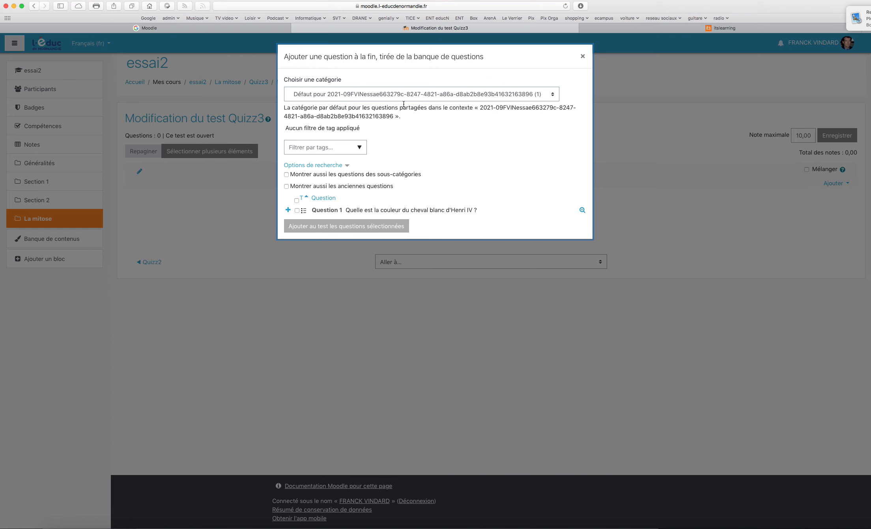
pyautogui.click(400, 96)
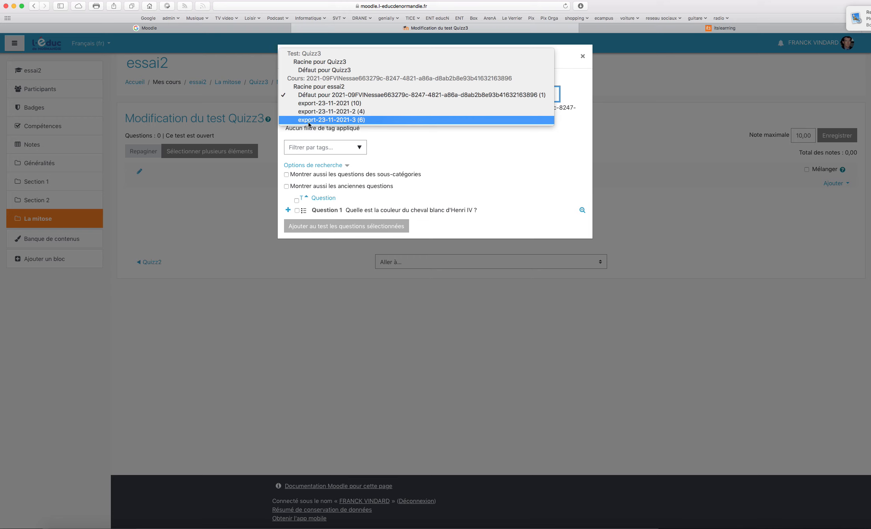
pyautogui.click(366, 119)
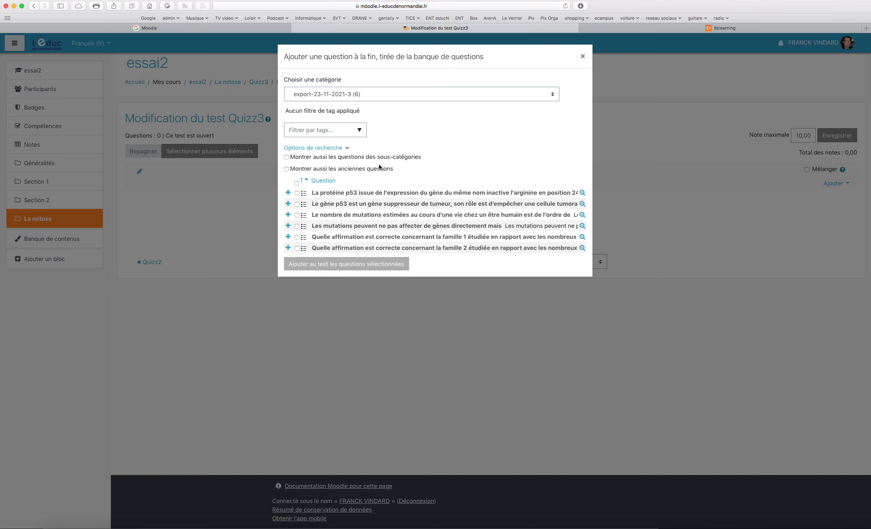
pyautogui.click(297, 183)
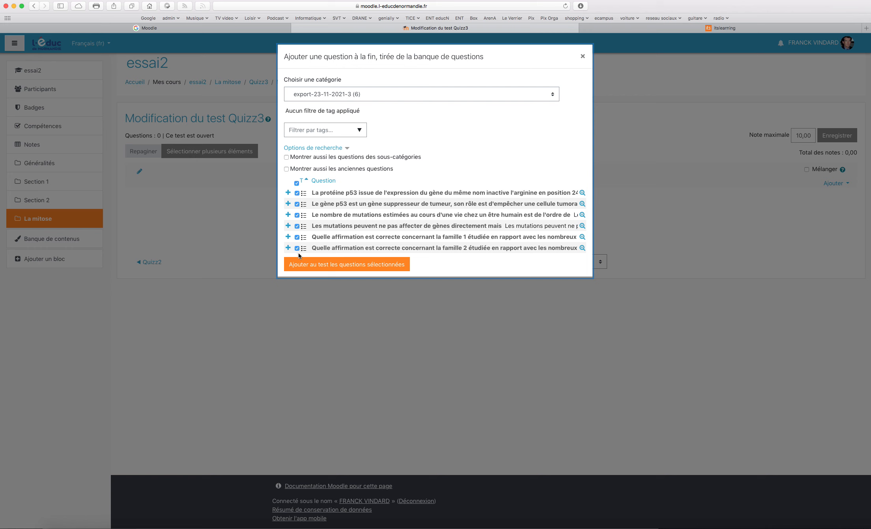
pyautogui.click(329, 261)
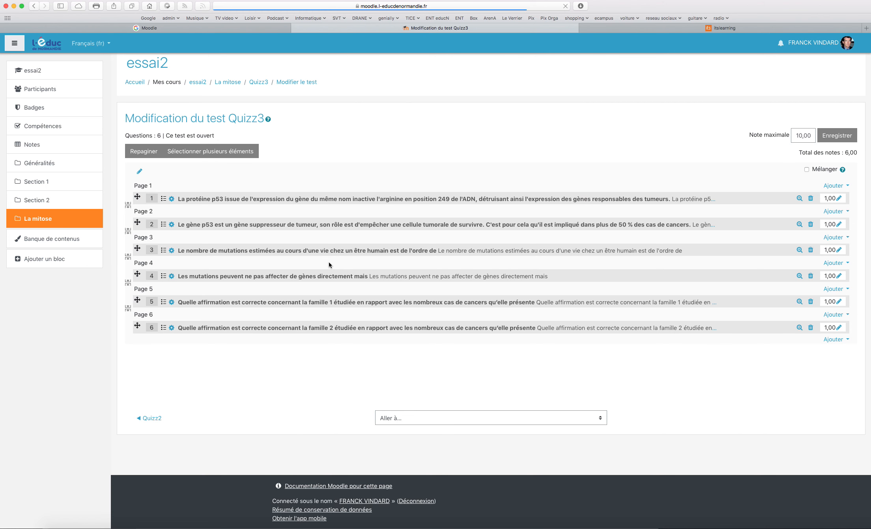